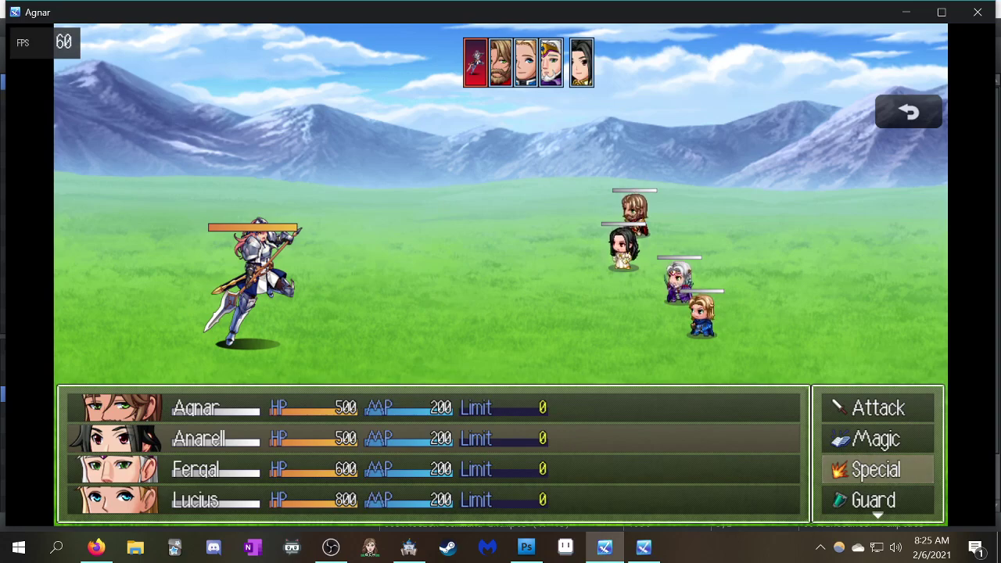
Test the Action Command special skill on the enemy during the second party member's turn.
key("Return")
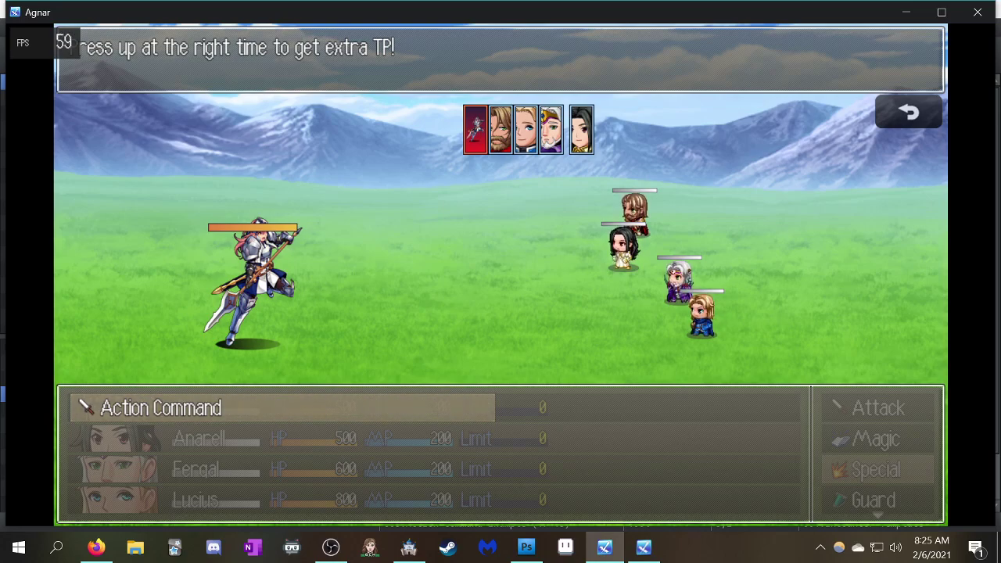
key("Return")
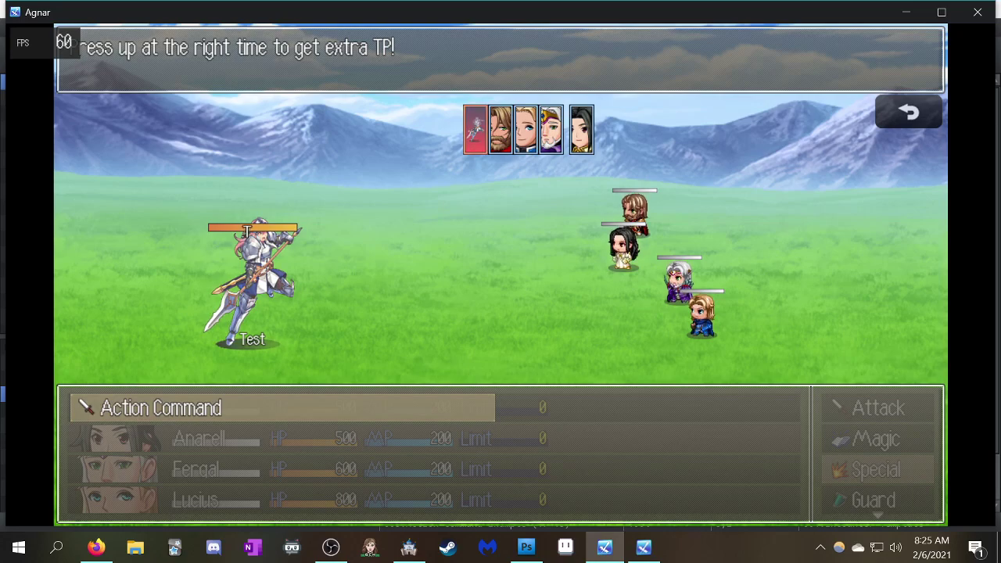
left_click(247, 232)
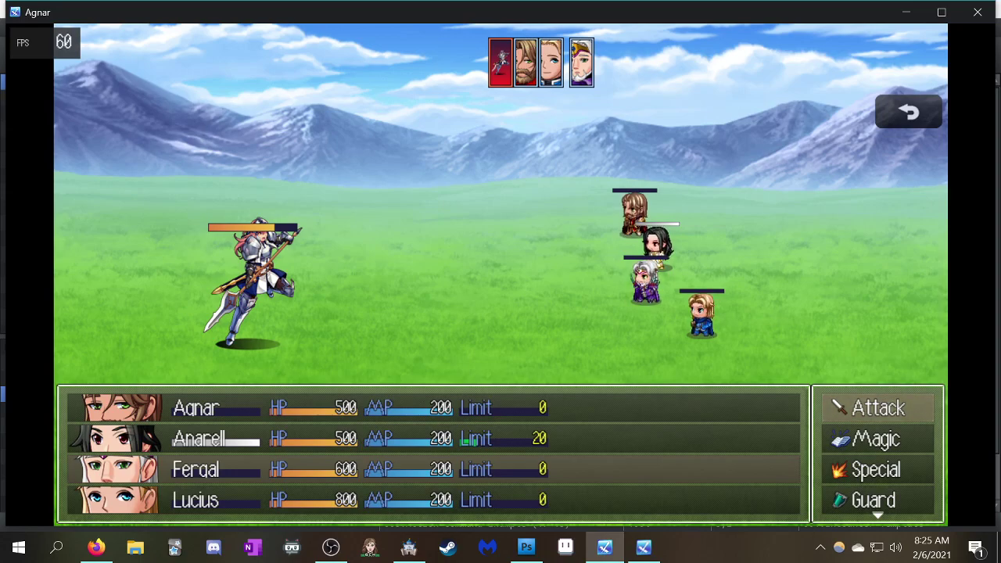
Test the Action Command special skill with the third party member, and close the playtest.
key("Down")
key("Down")
key("Return")
key("Return")
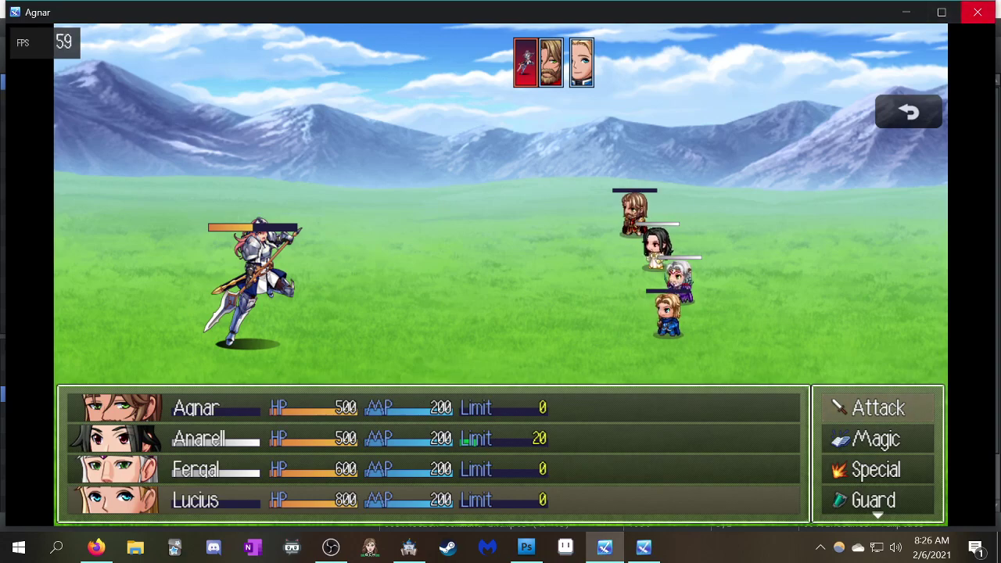
left_click(977, 11)
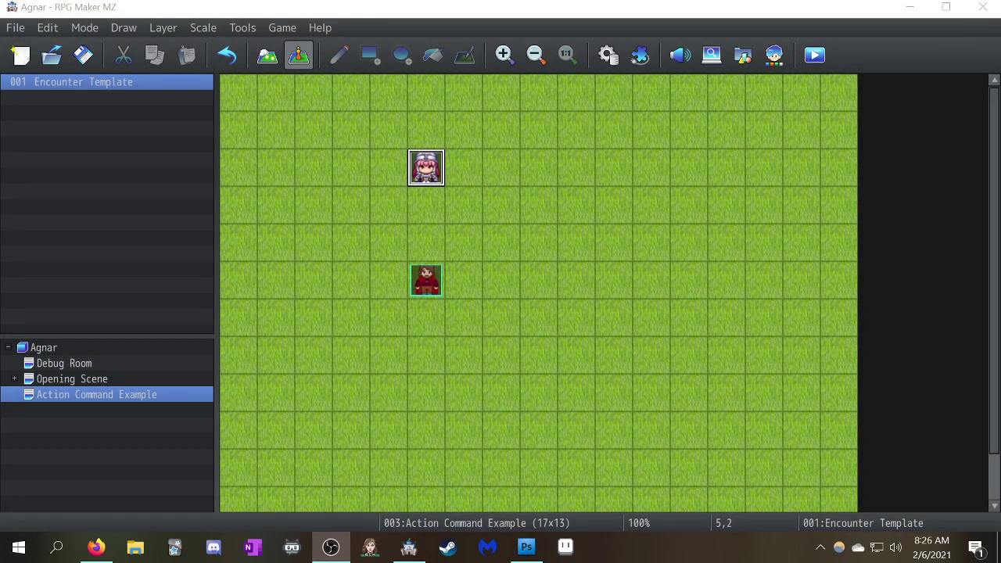
Examine the Action Command skill's description and <Custom Action Sequence> notetag in the database, and close the database.
left_click(242, 28)
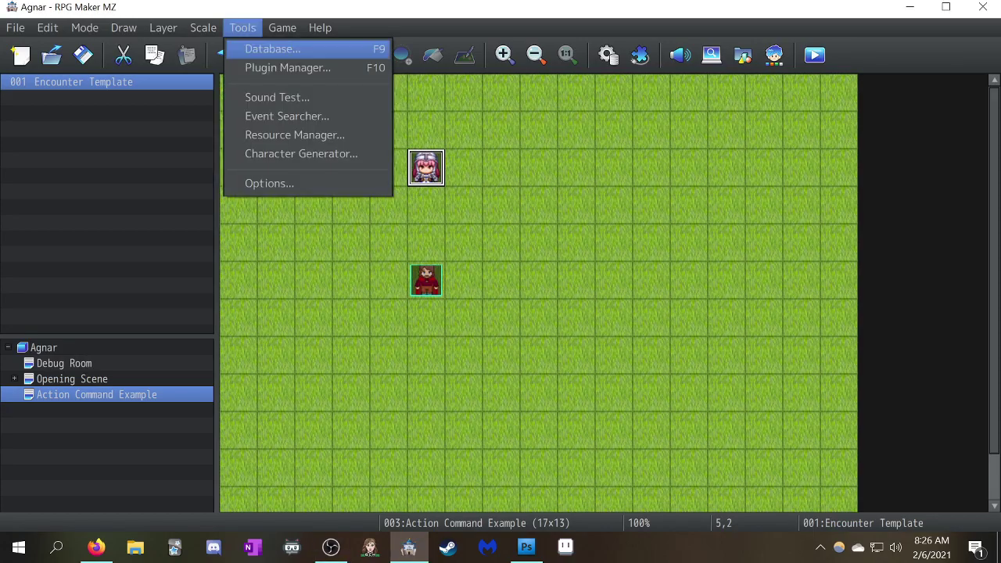
key("Return")
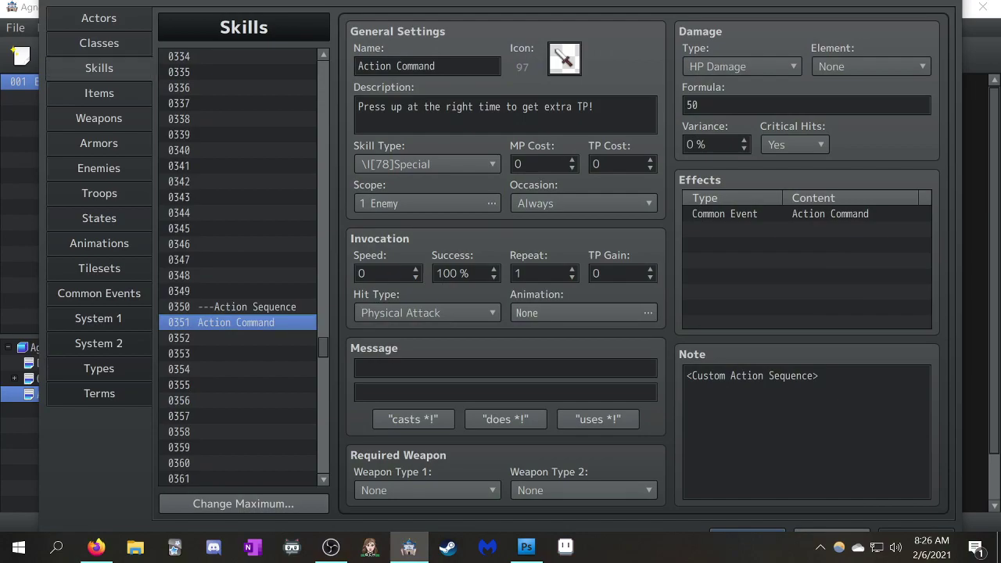
left_click(594, 107)
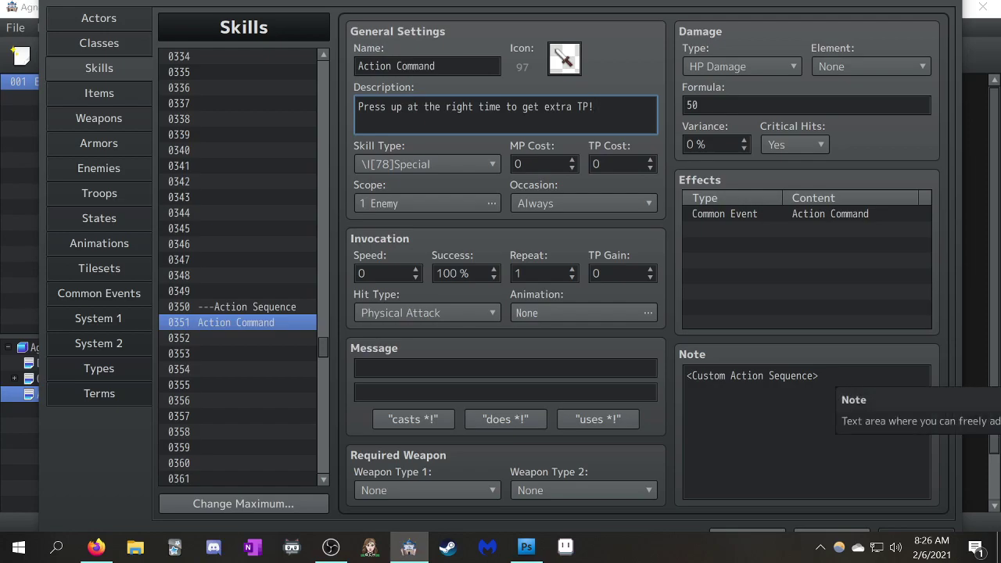
left_click_drag(832, 377, 685, 377)
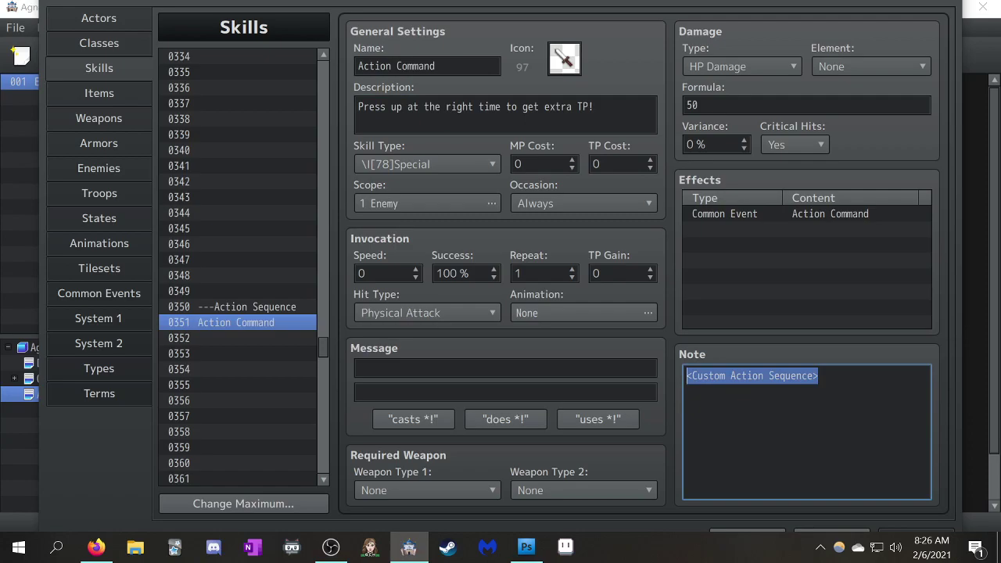
left_click(746, 530)
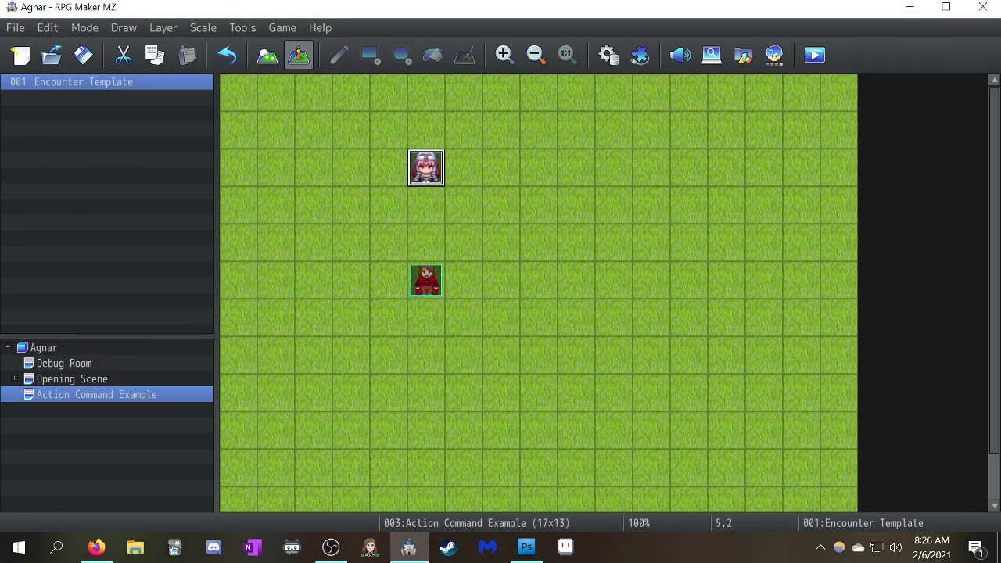
Examine the VisuMZ_0_CoreEngine and VisuMZ_1_BattleCore entries in the project's plugin list.
left_click(242, 28)
left_click(286, 68)
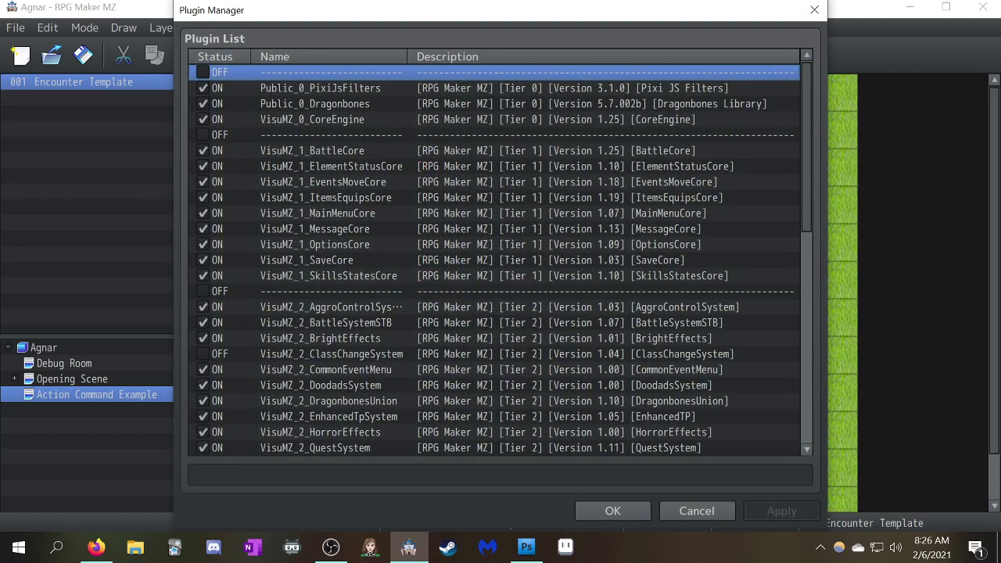
left_click(313, 120)
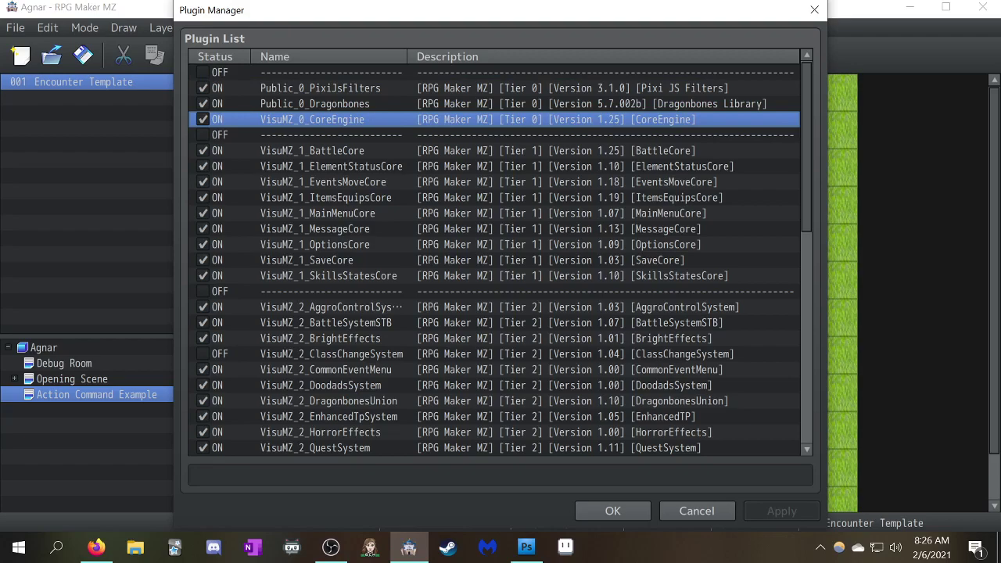
left_click(313, 151)
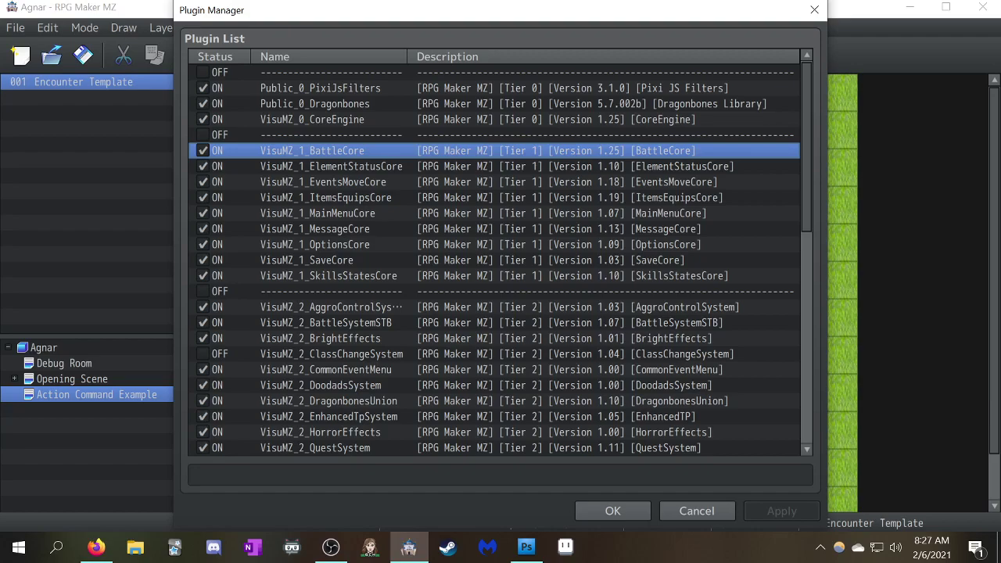
left_click(332, 135)
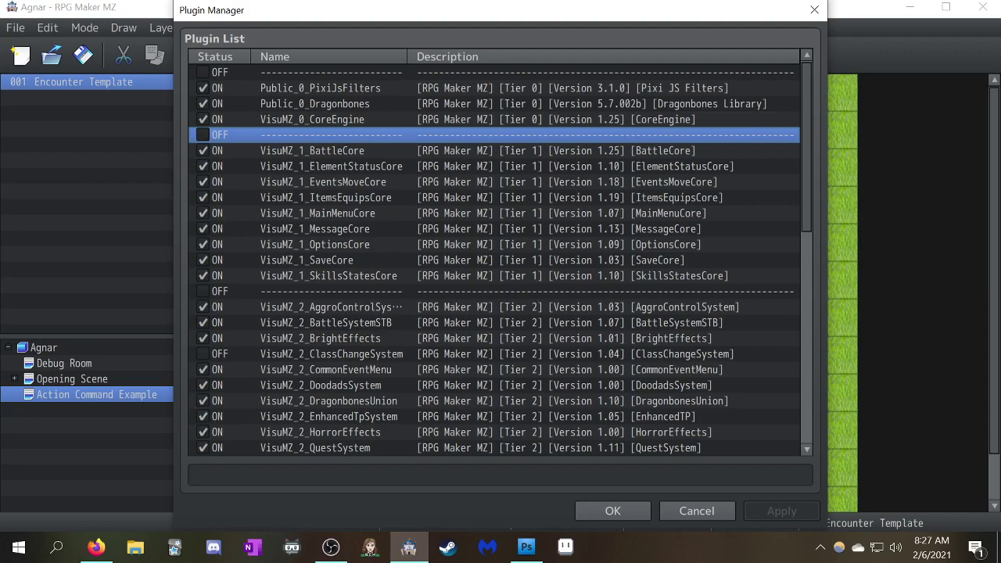
left_click(332, 151)
left_click(332, 120)
left_click(331, 151)
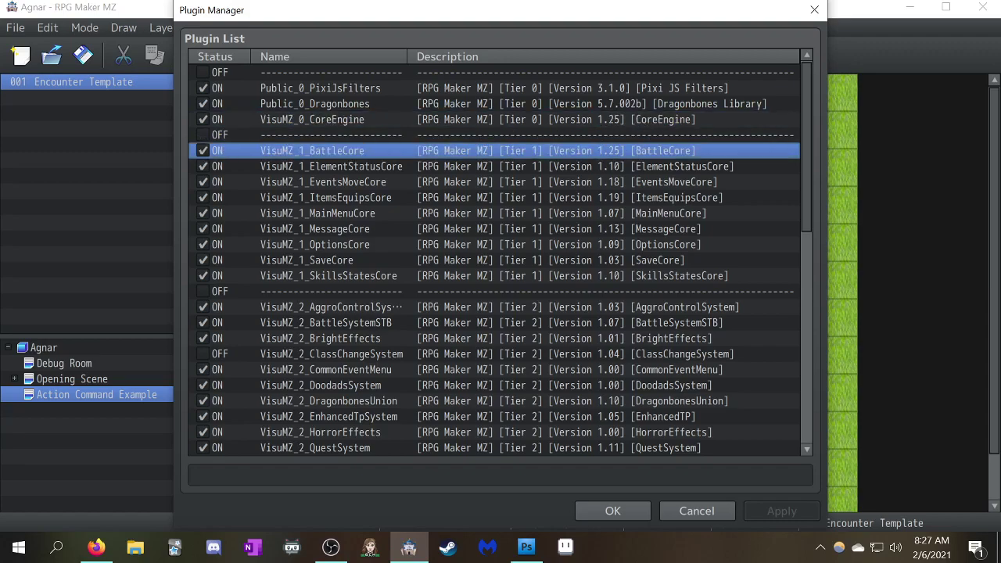
Look through the Tier 2, 3 and 4 plugins in the rest of the plugin list.
scroll(500, 258, "down", 7)
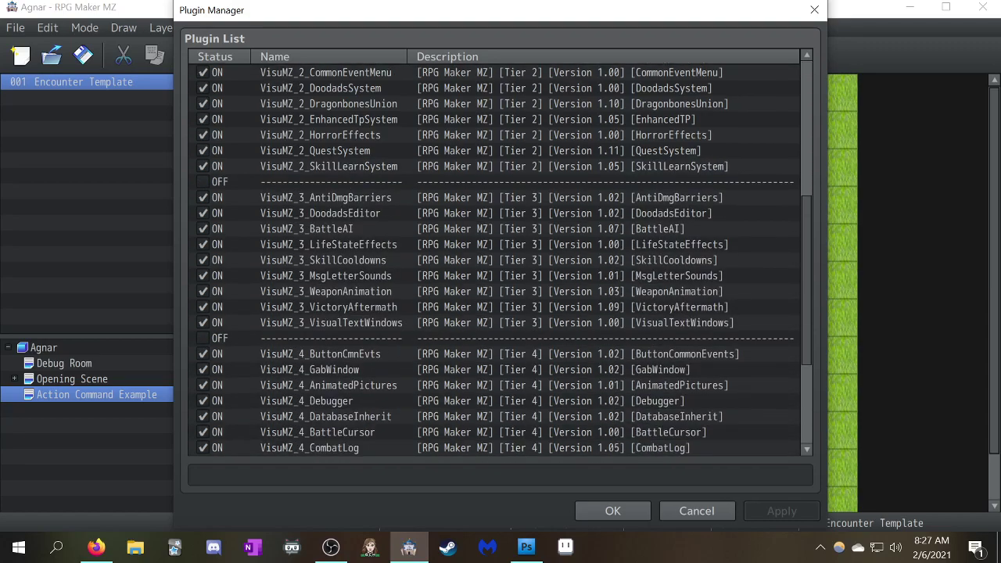
scroll(500, 258, "down", 1)
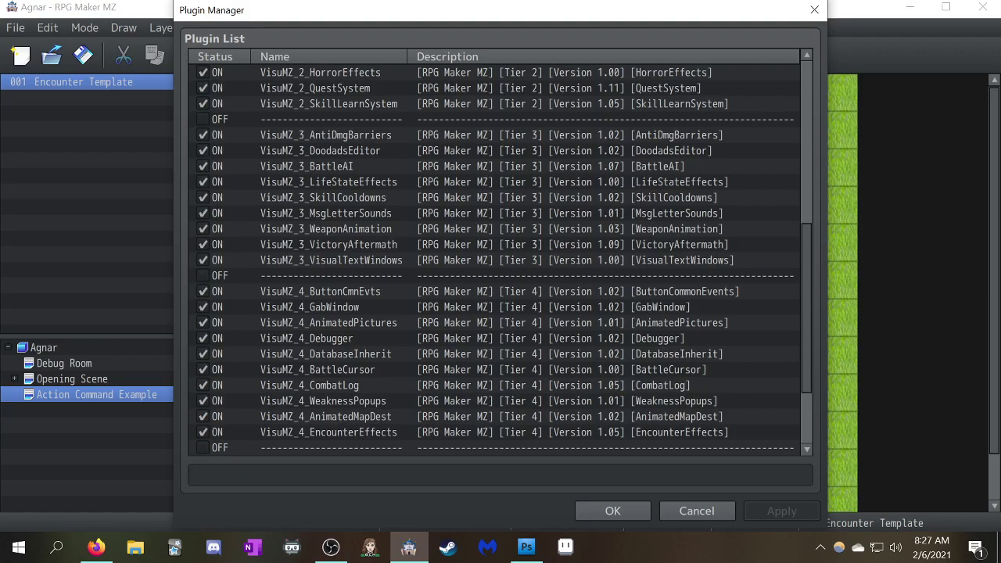
scroll(501, 258, "down", 2)
scroll(500, 258, "up", 3)
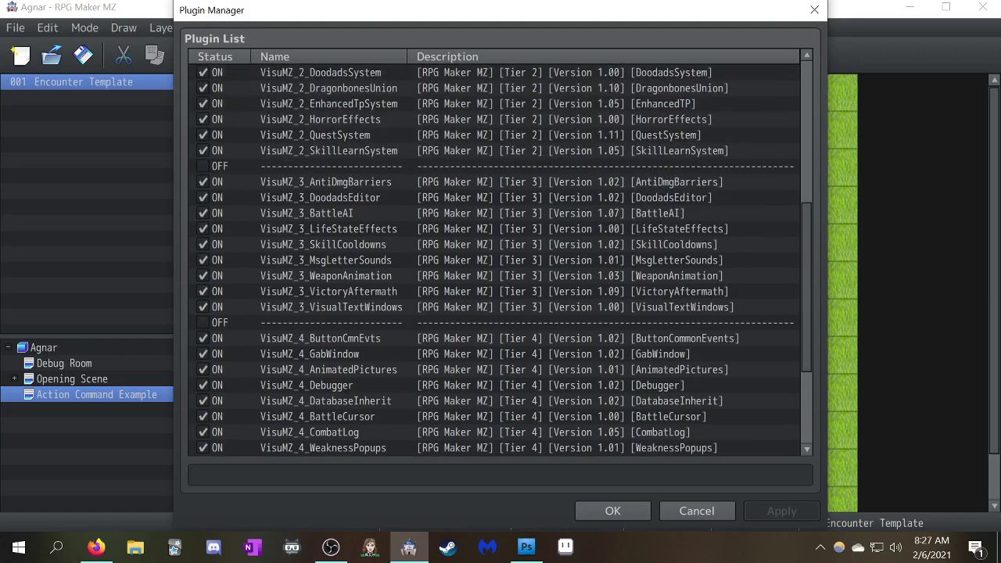
scroll(500, 258, "up", 5)
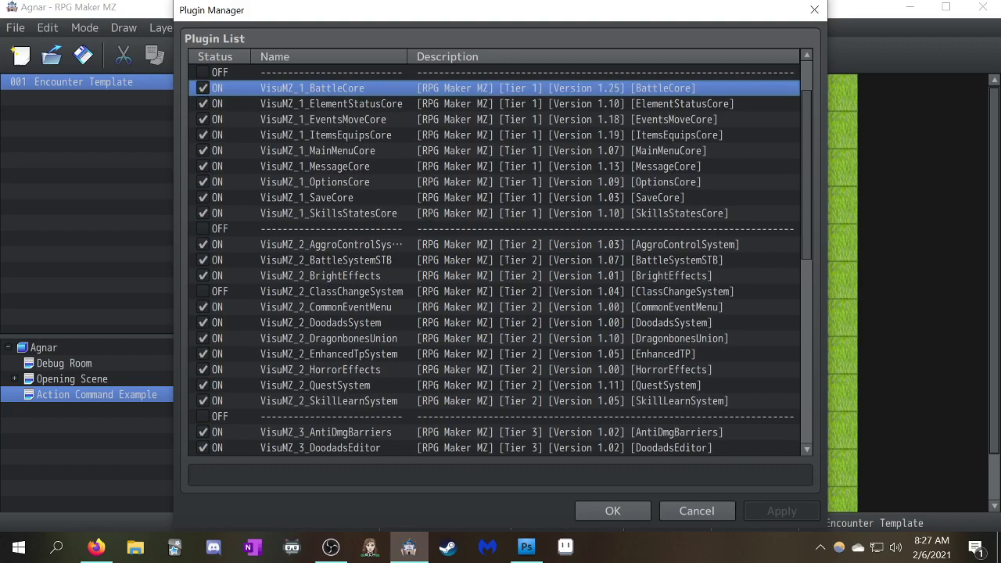
scroll(500, 258, "down", 10)
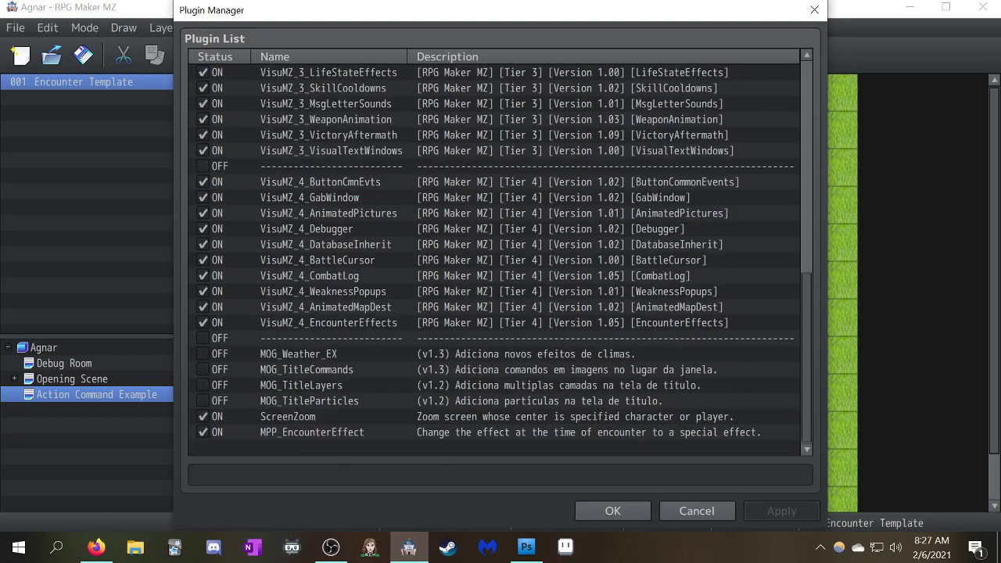
View the ActSeqCamera, ActSeqImpact and ActSeqProjectiles plugins from an empty plugin entry, and leave the plugin manager without adding any.
double_click(494, 448)
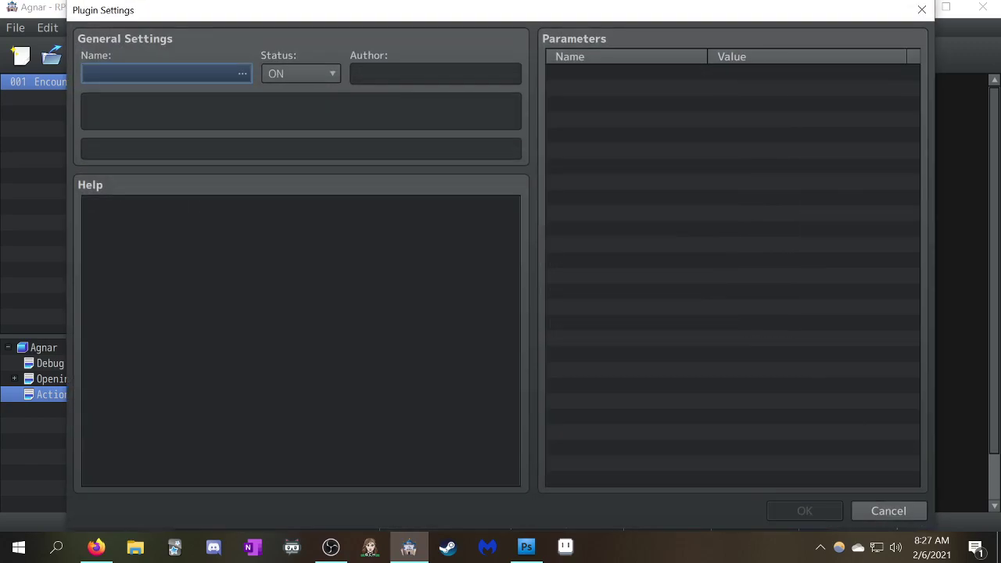
left_click(166, 74)
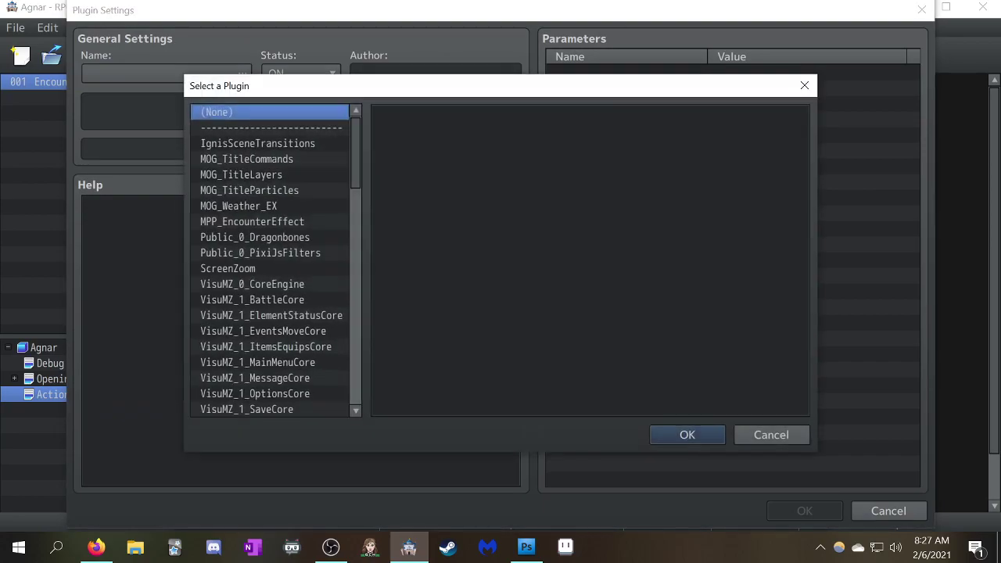
scroll(270, 260, "down", 10)
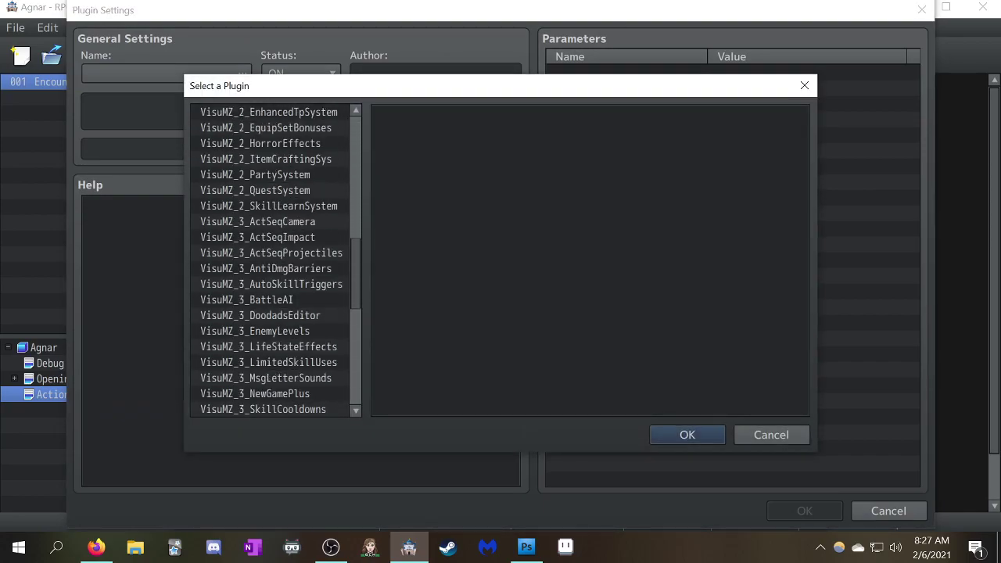
left_click(258, 222)
left_click(258, 237)
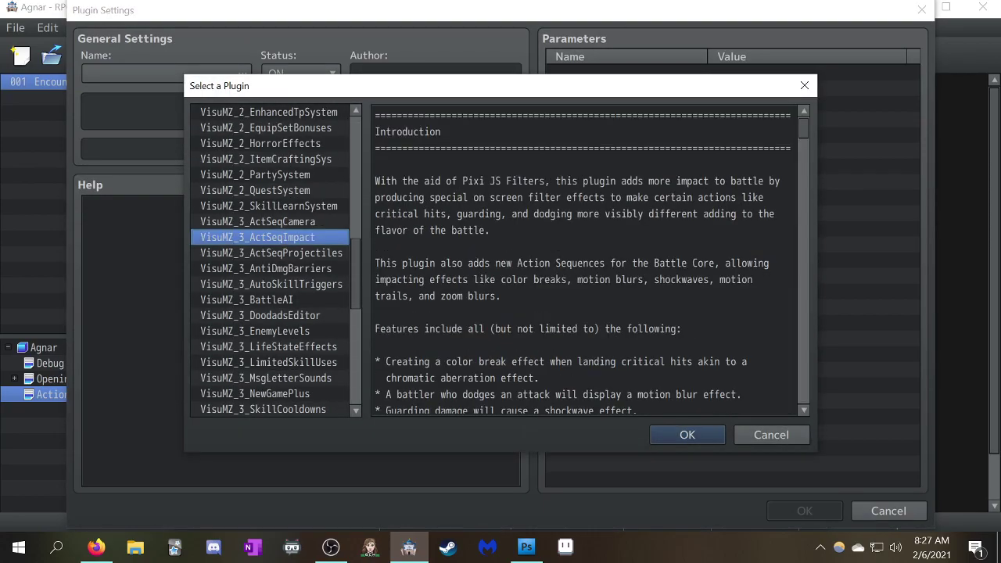
left_click(270, 253)
left_click(258, 237)
left_click(258, 222)
left_click(772, 435)
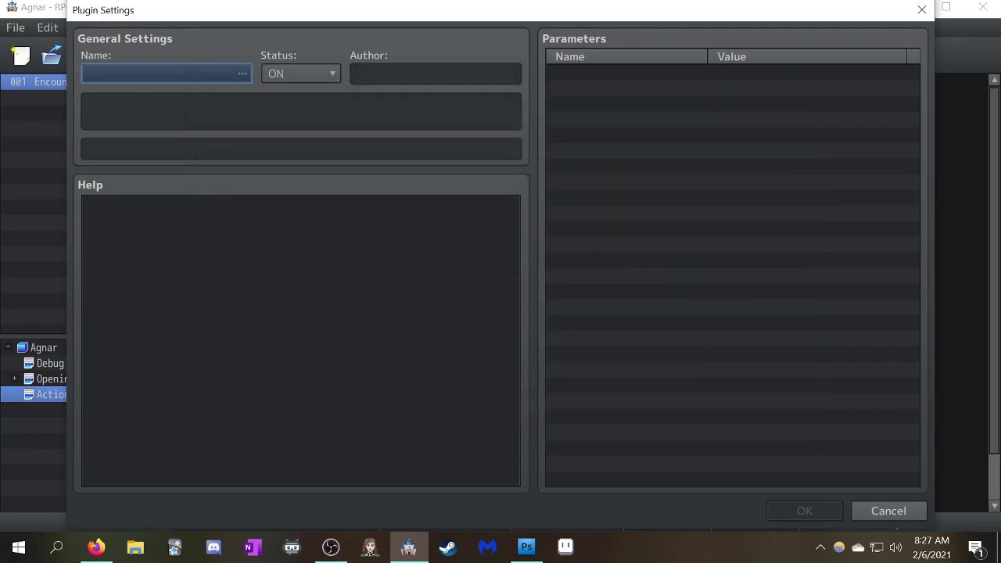
left_click(889, 510)
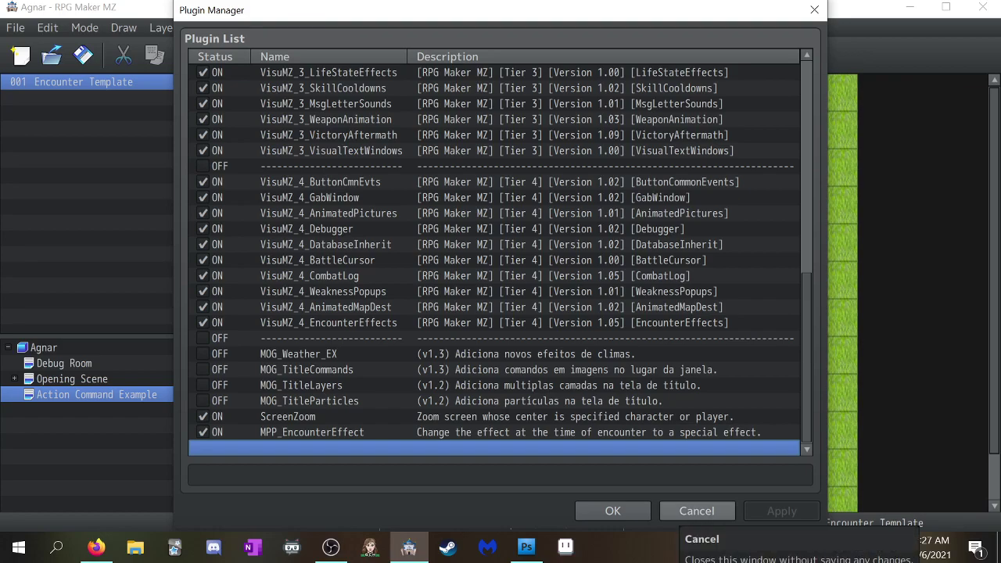
left_click(696, 510)
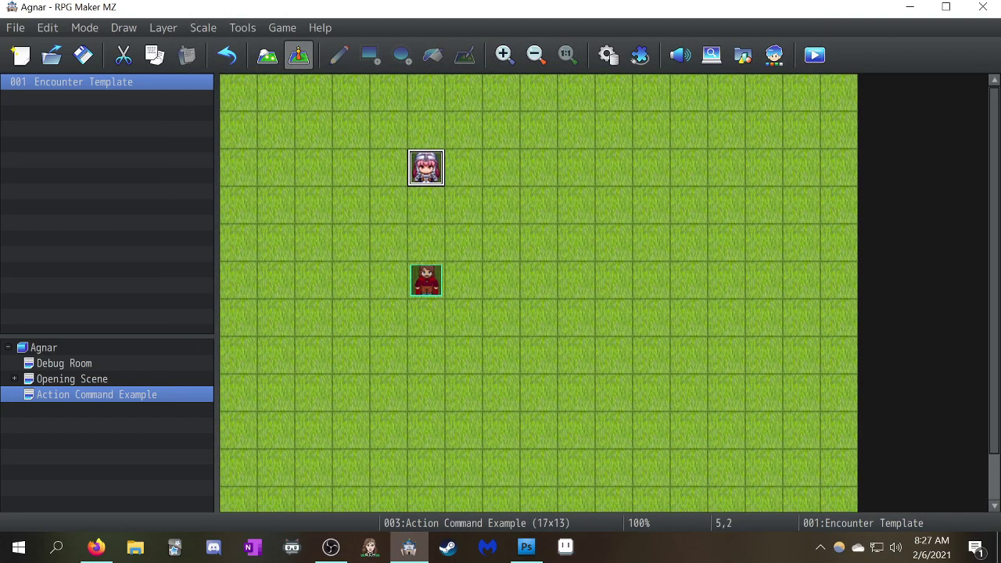
Reopen the database and examine the Action Command skill's common event effect and its custom action sequence notetag.
left_click(242, 28)
key("Return")
left_click(819, 377)
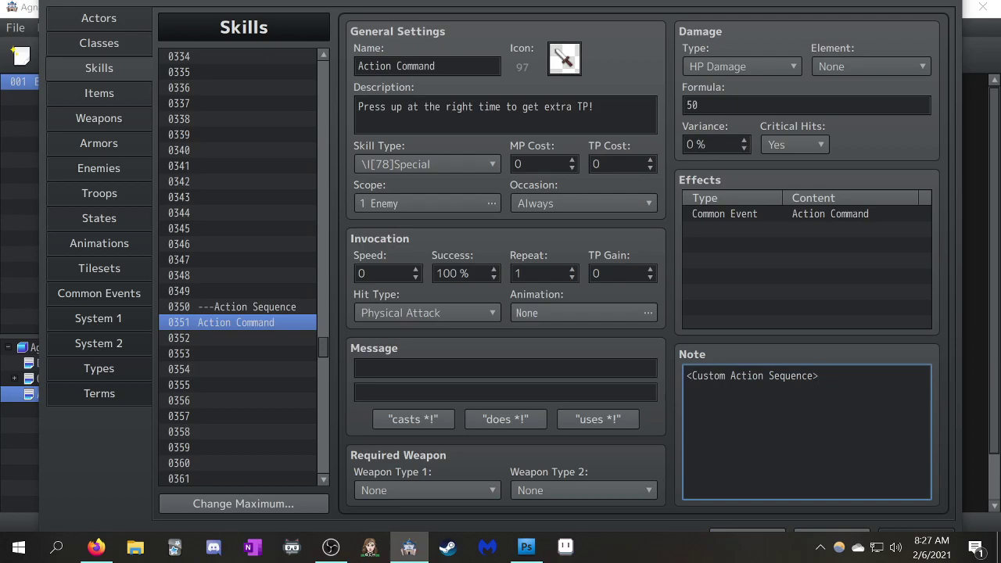
left_click(807, 214)
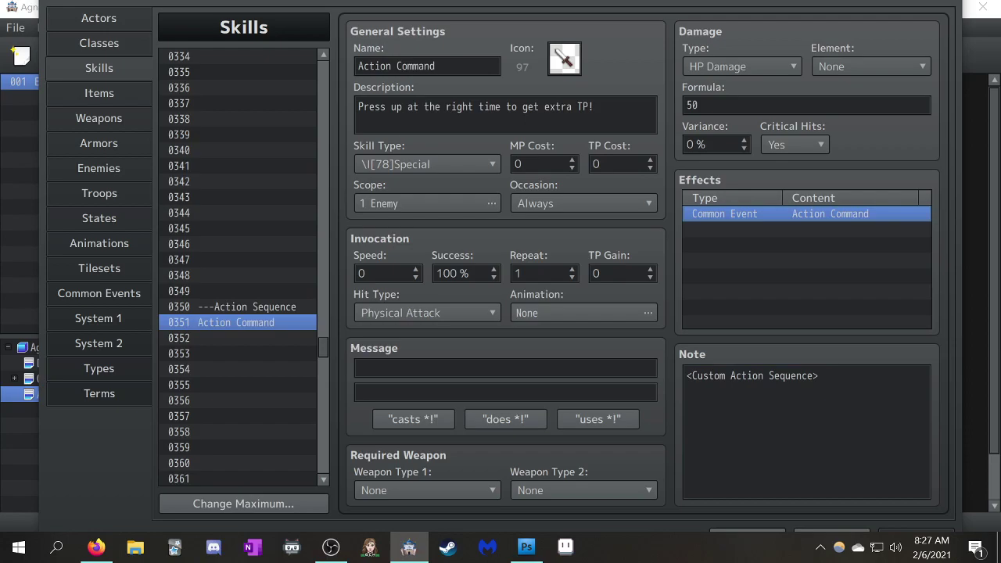
left_click(819, 377)
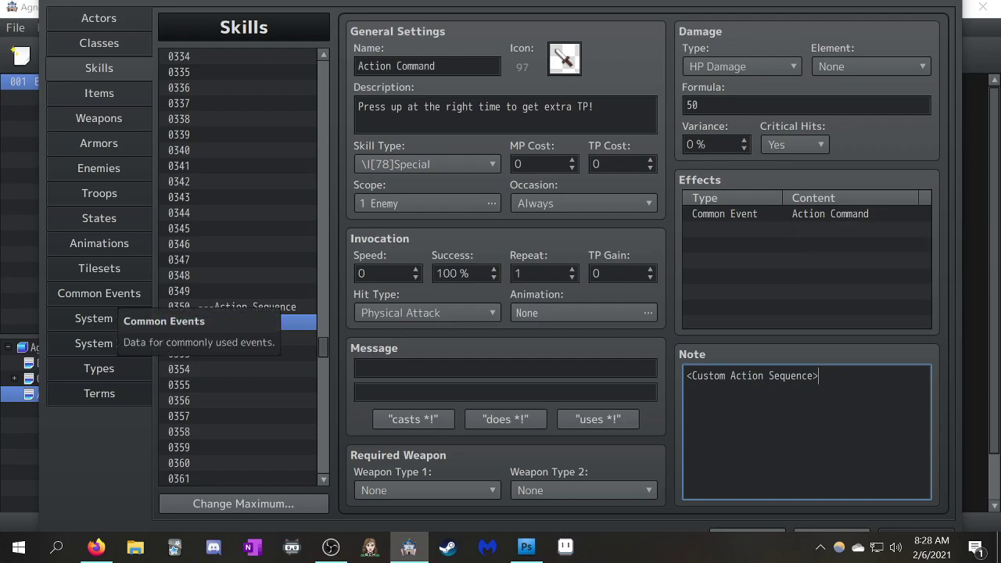
Examine the Action Command and CountFrames common events, and check the CountFrames trigger switch without changing it.
left_click(102, 294)
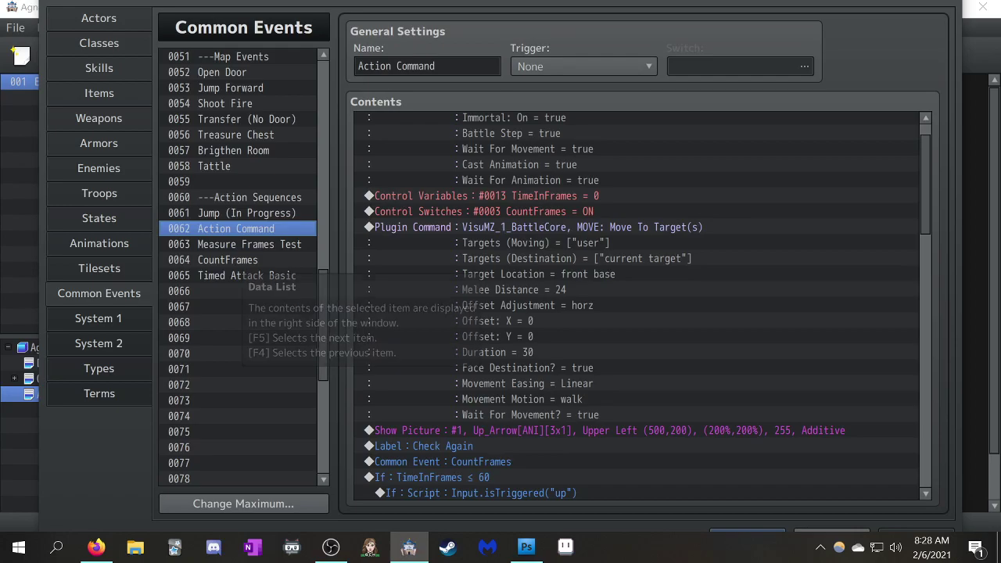
left_click(237, 260)
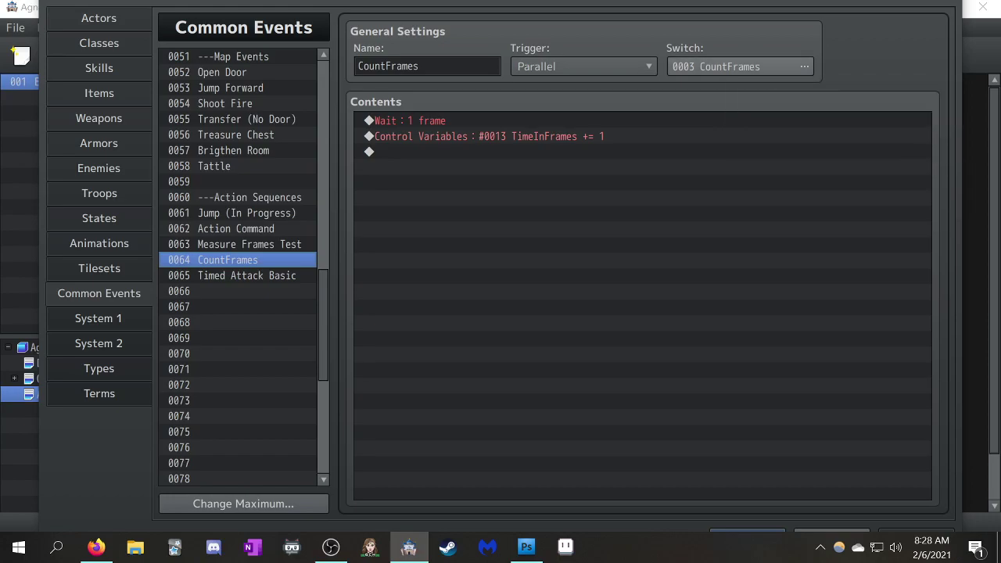
left_click(724, 67)
key("Down")
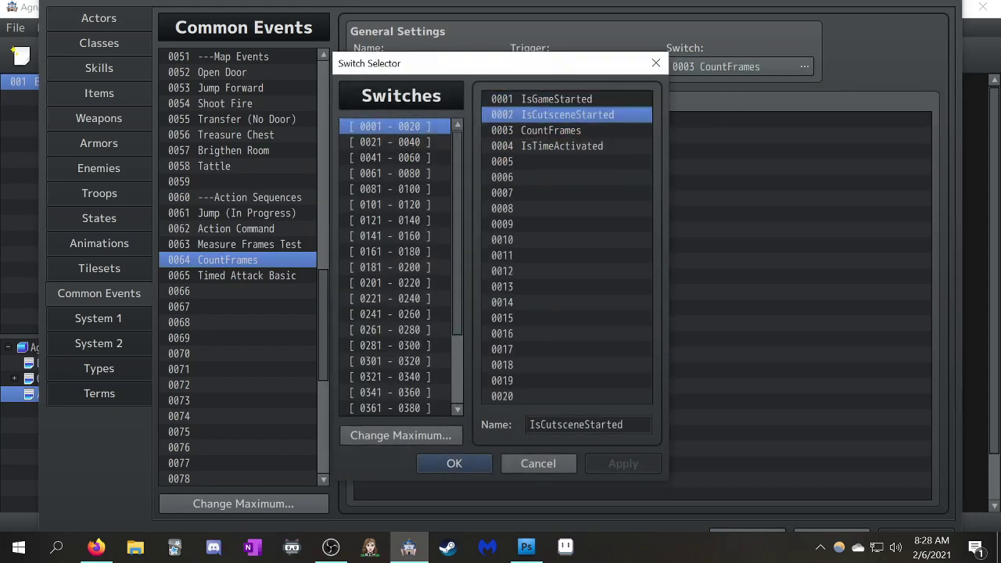
key("Down")
key("Down")
key("Up")
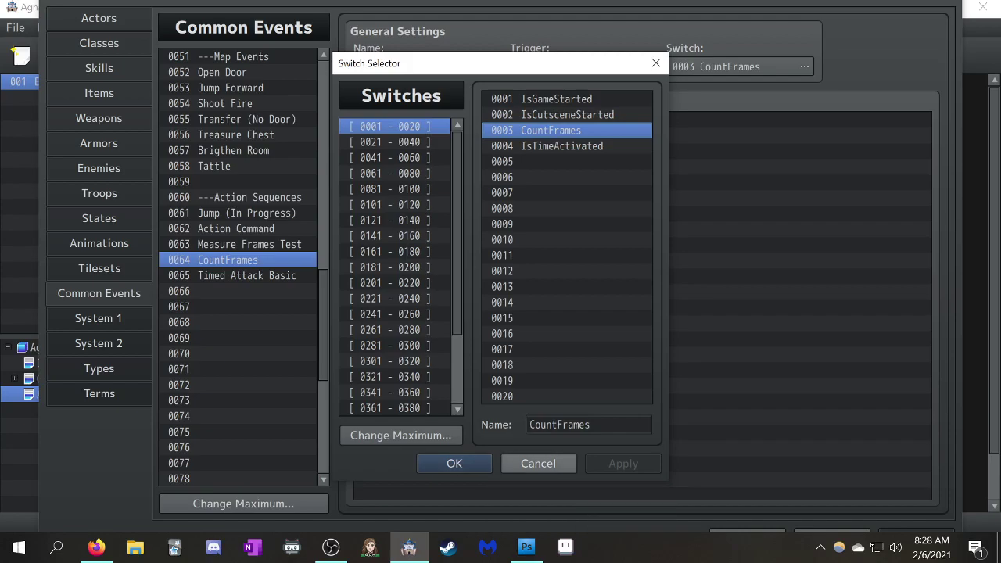
left_click(538, 463)
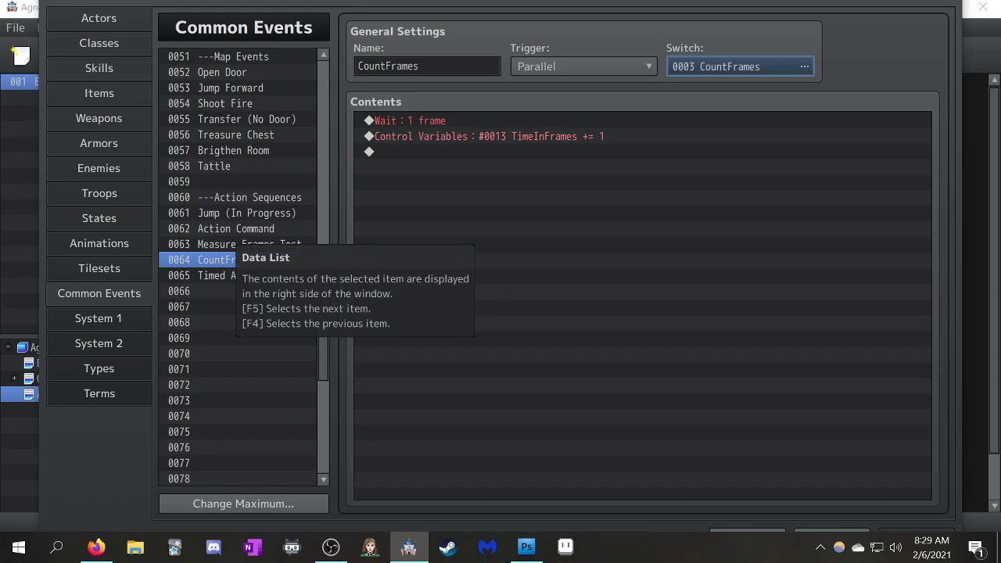
Examine the Action Command event's Setup Action Set command and its TimeInFrames variable command, including the variable list, without changing anything.
left_click(235, 229)
scroll(645, 306, "up", 1)
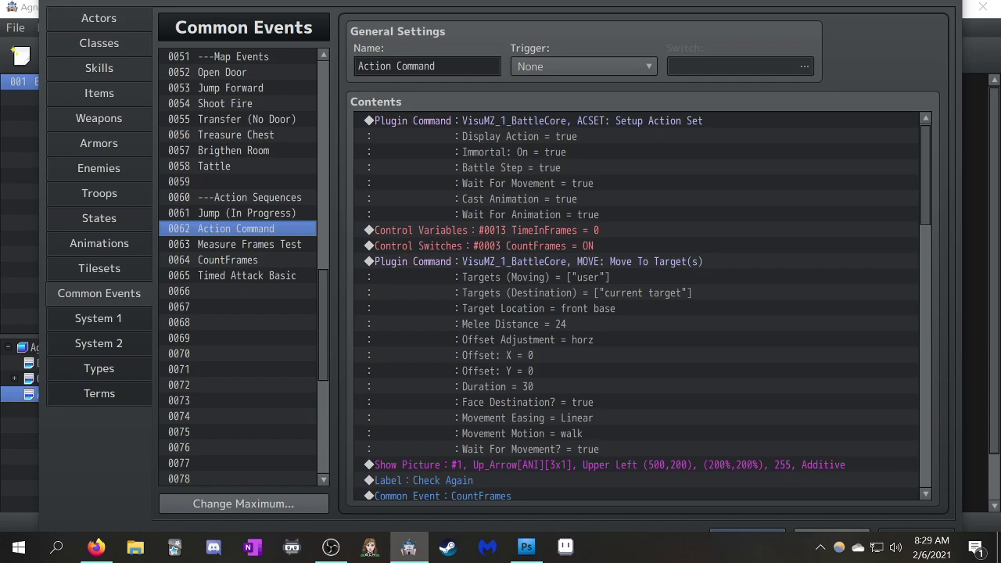
left_click(579, 167)
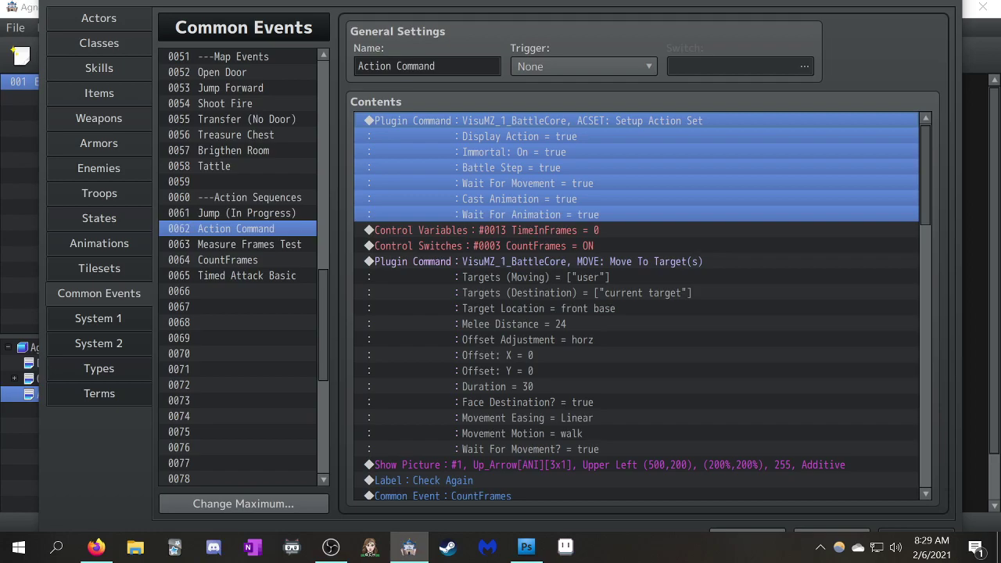
left_click(547, 230)
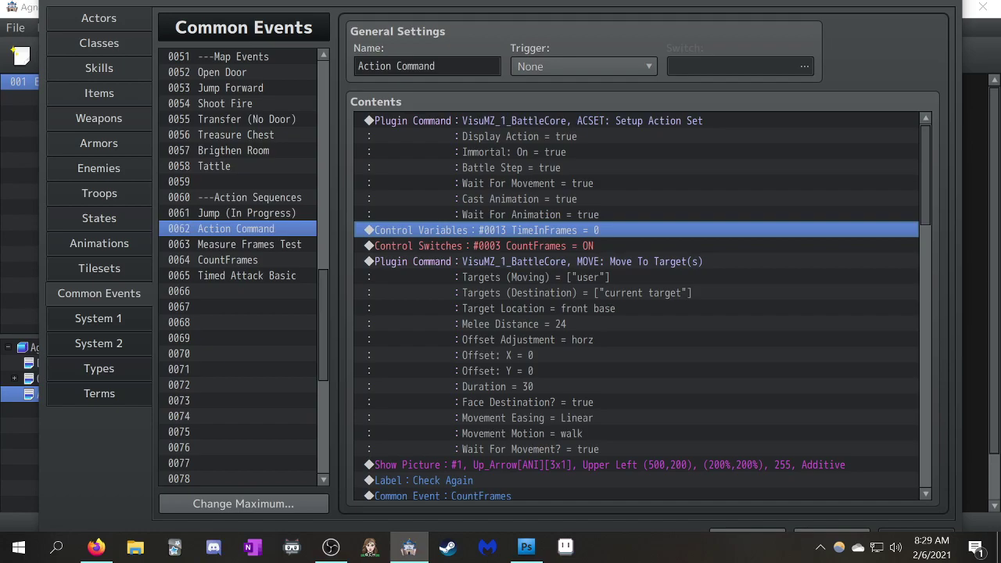
key("space")
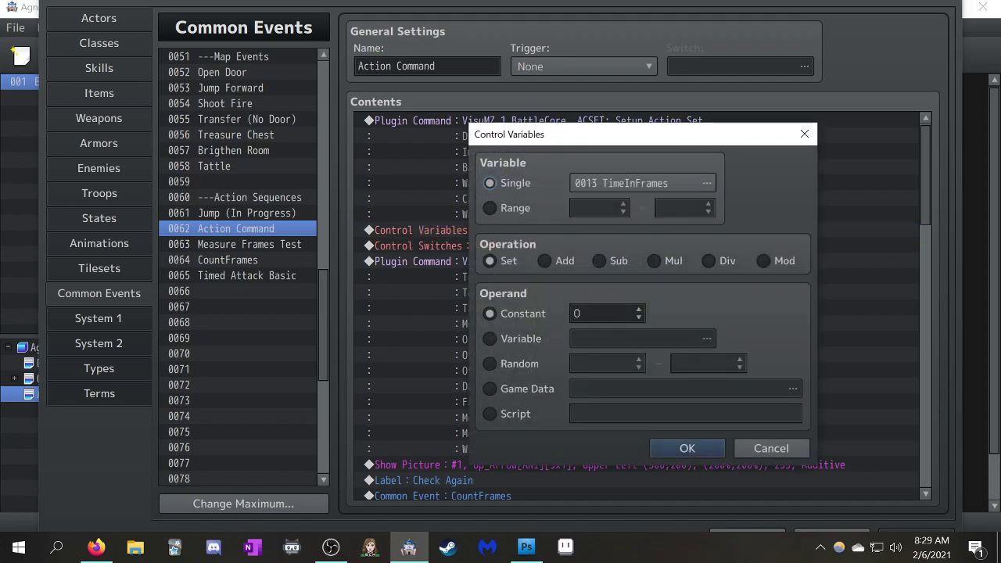
left_click(643, 183)
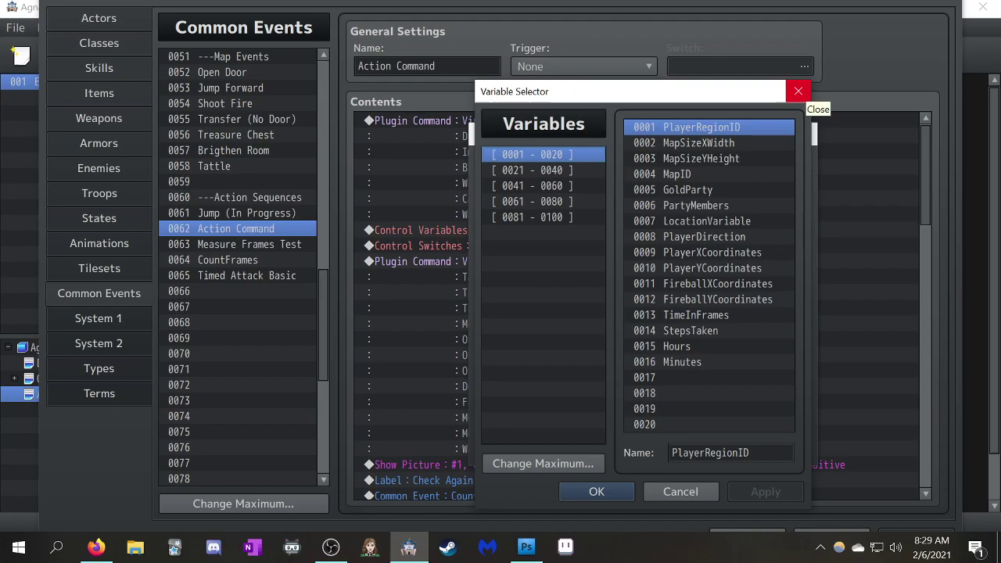
left_click(798, 91)
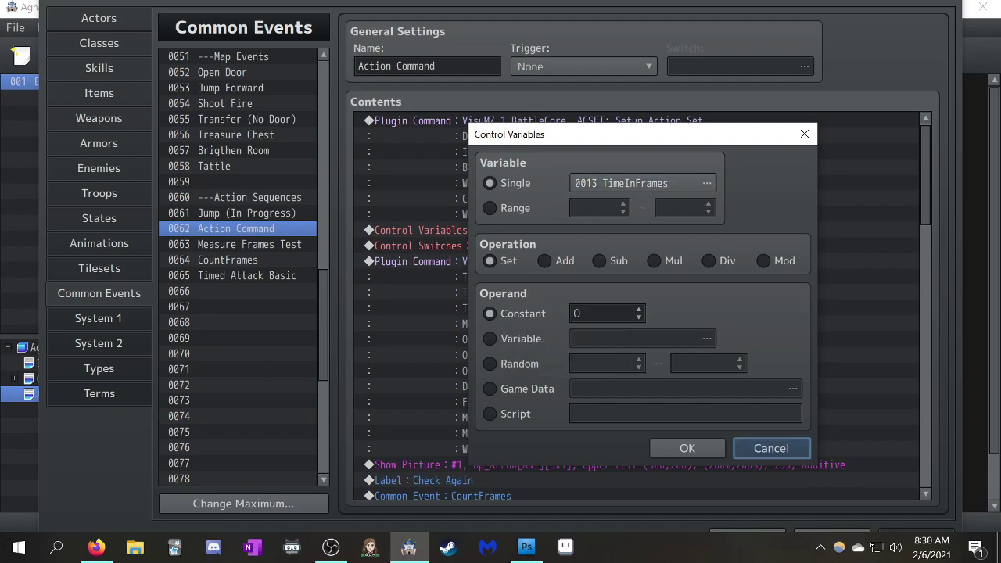
left_click(771, 448)
Check the CountFrames switch command against the CountFrames common event, and return to the Action Command event.
left_click(522, 245)
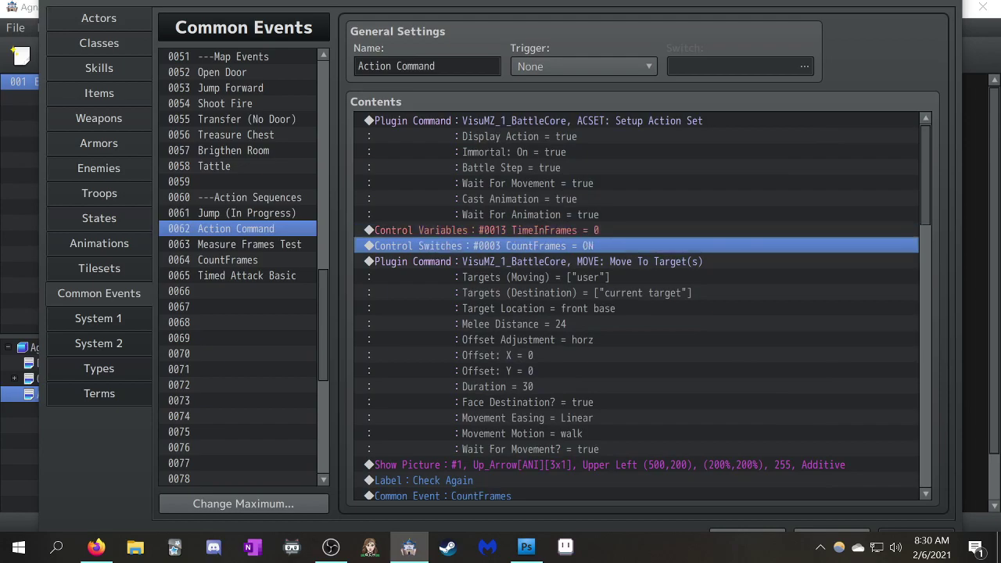
left_click(227, 260)
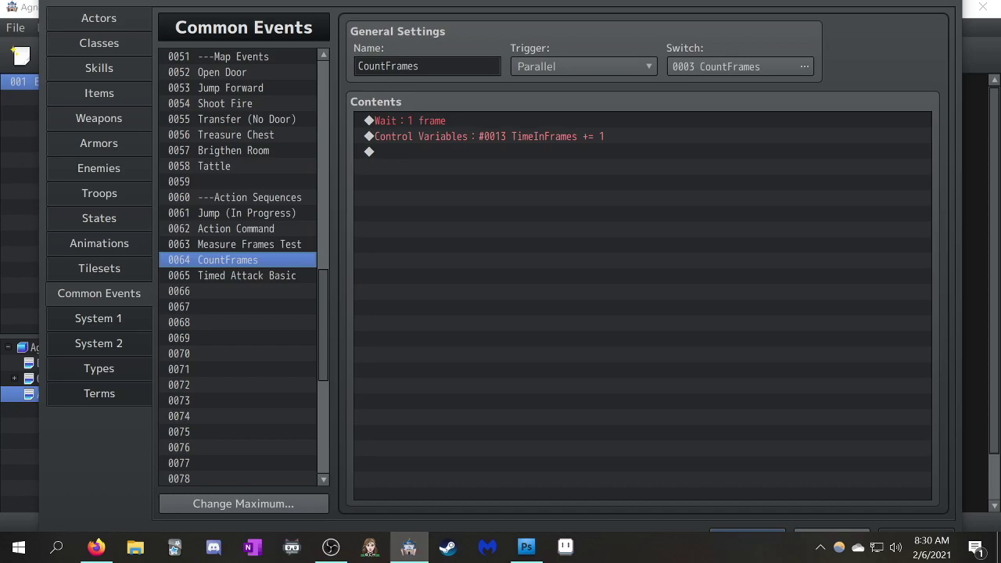
left_click(236, 229)
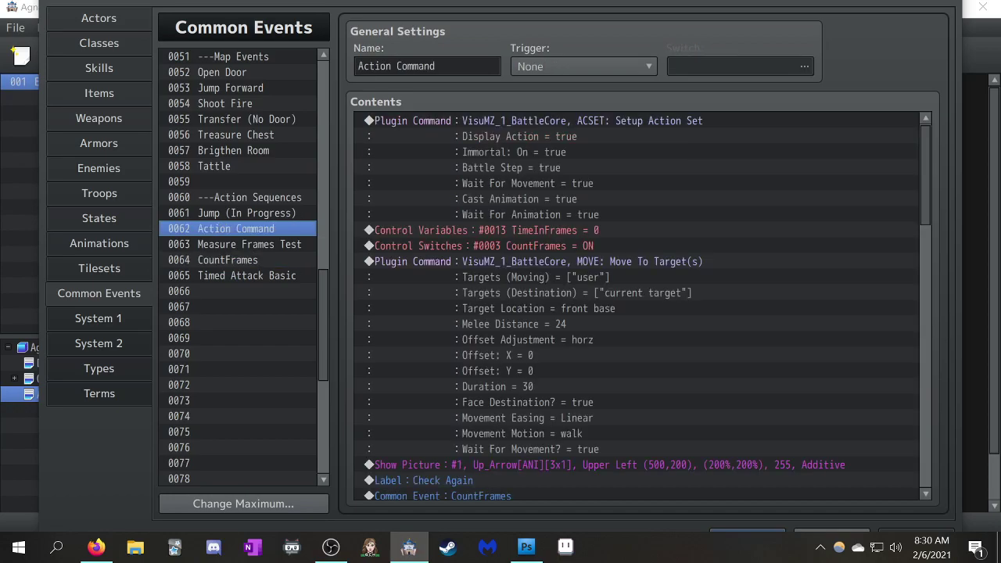
Review the Move To Target(s) plugin command's duration, melee distance, destination target and wait-for-movement settings.
left_click(563, 340)
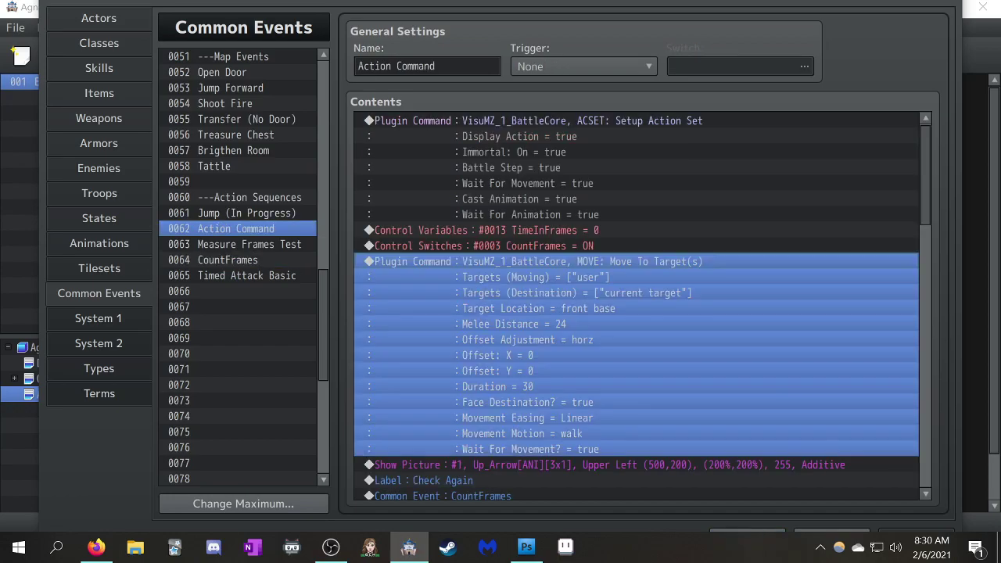
scroll(637, 305, "down", 1)
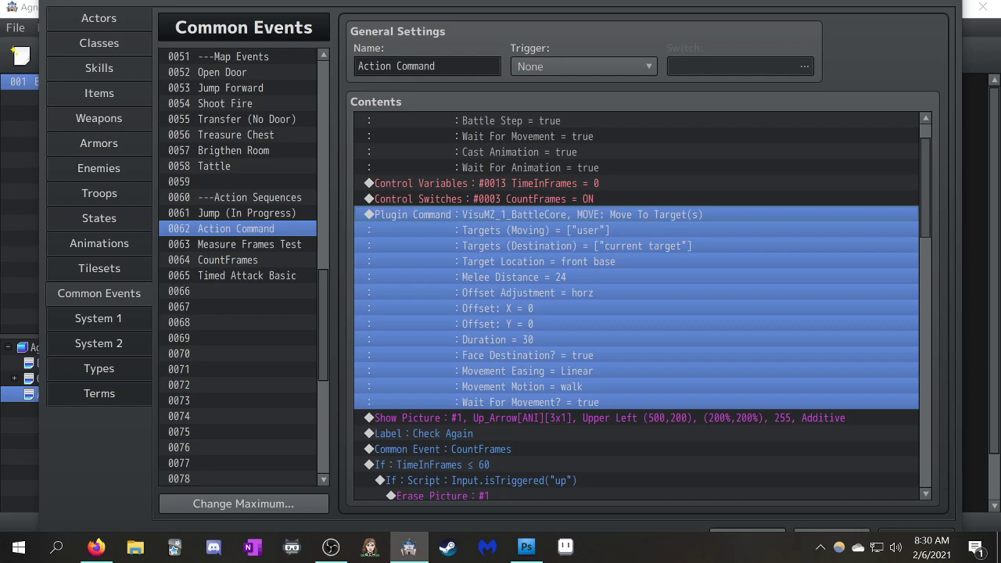
left_click(547, 339)
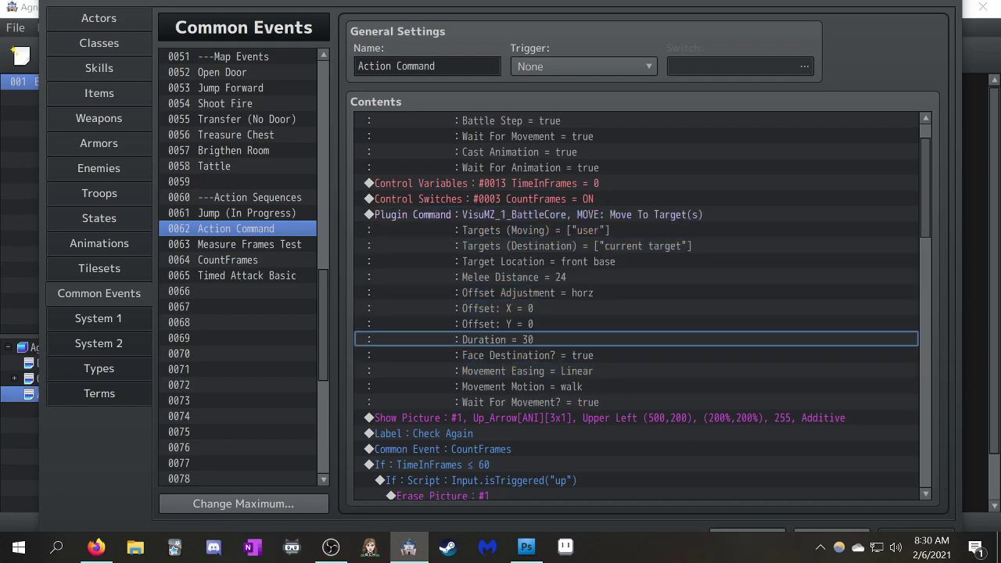
left_click(637, 277)
left_click(637, 245)
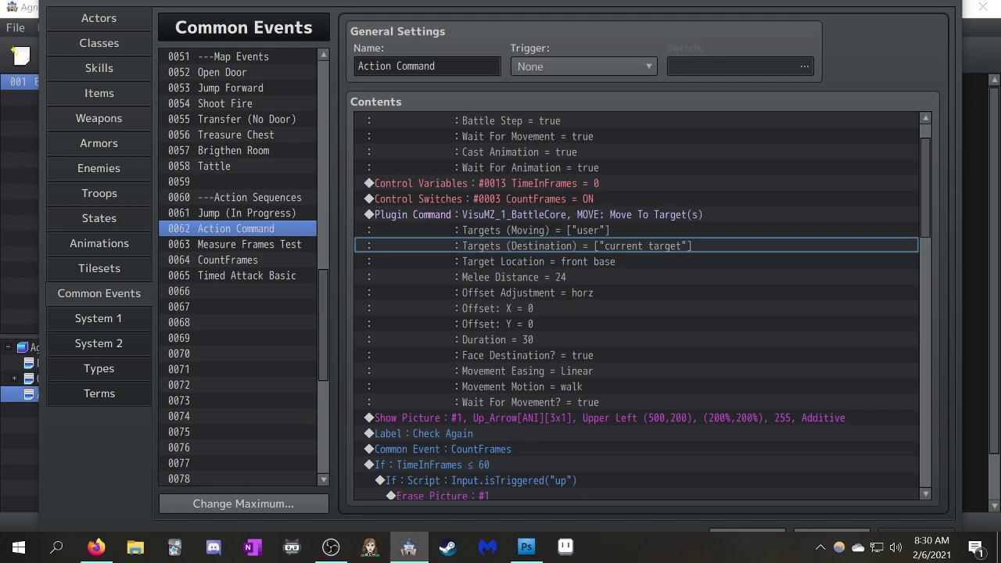
left_click(563, 402)
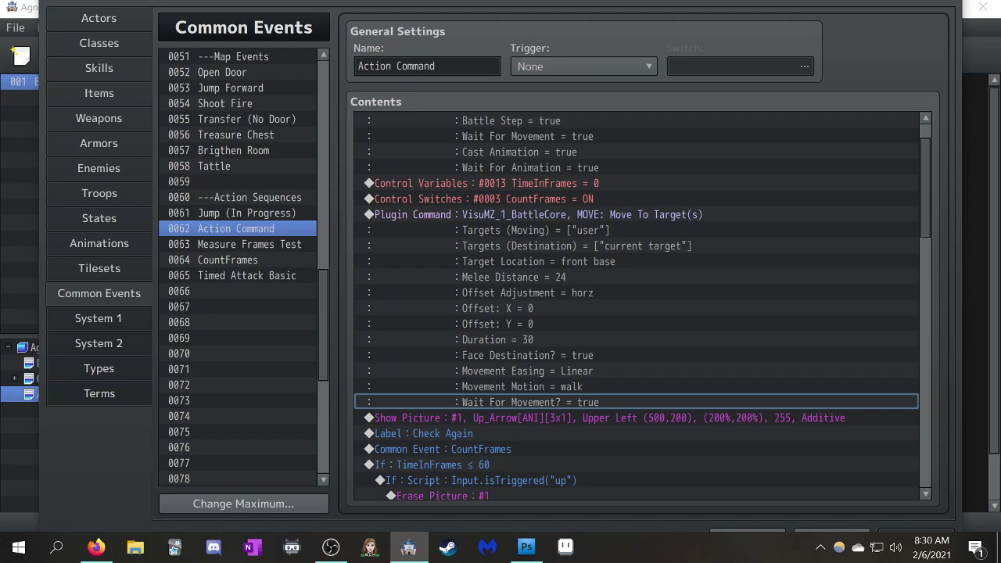
Inspect the Show Picture command's image and its width and height scale, keeping Up_Arrow[ANI][3x1] as the image.
left_click(610, 417)
scroll(636, 308, "down", 2)
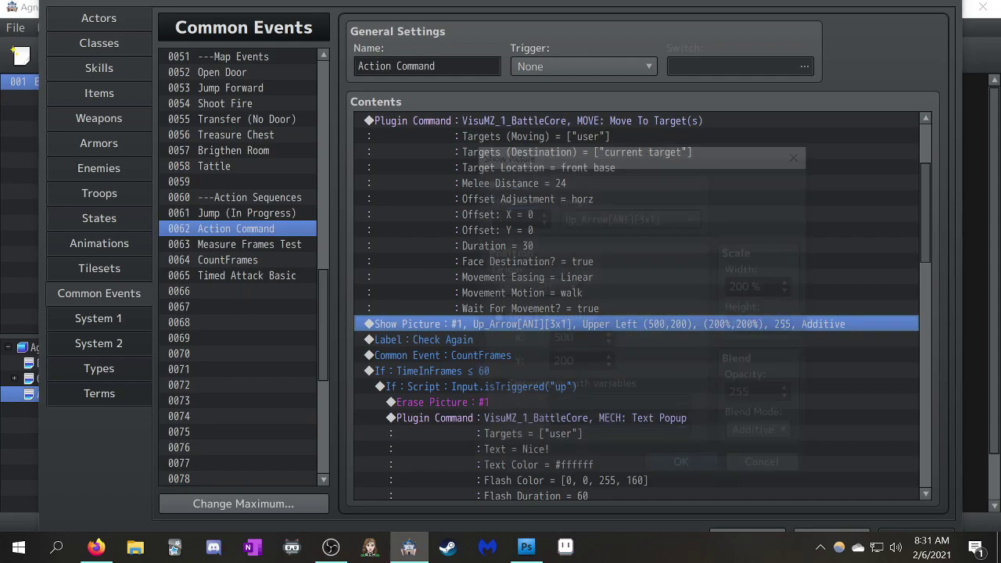
key("Return")
key("Tab")
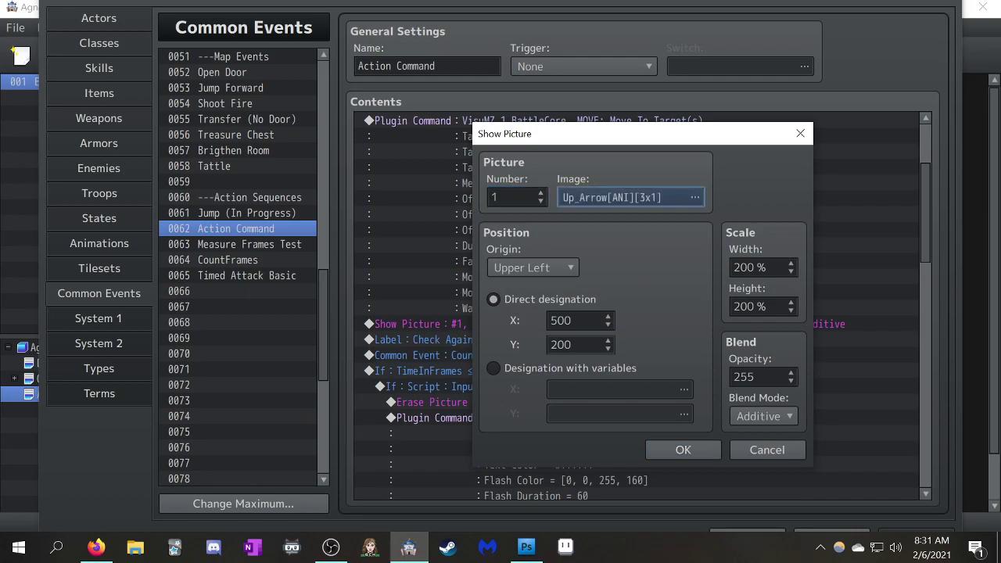
key("Return")
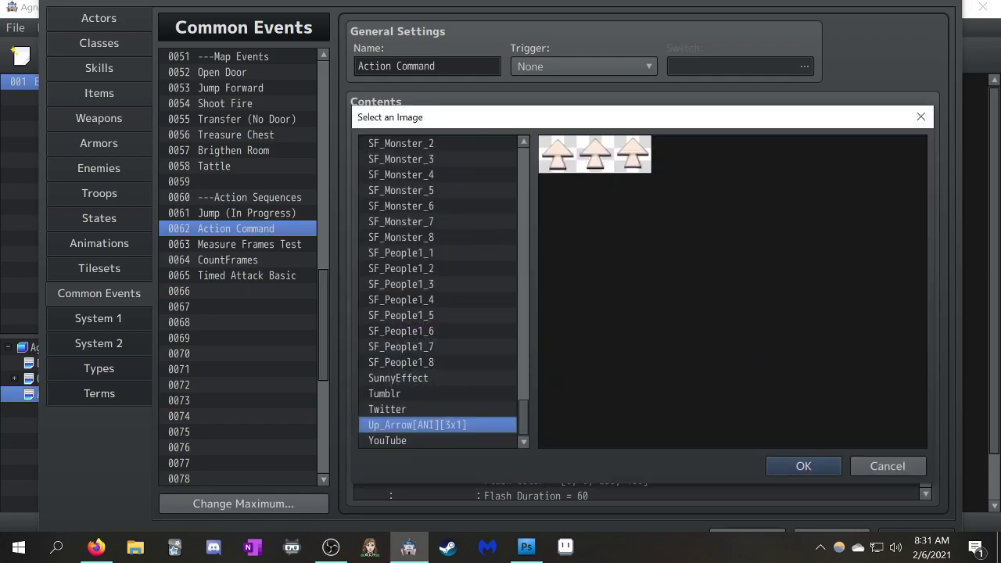
left_click(401, 315)
left_click(416, 425)
key("Return")
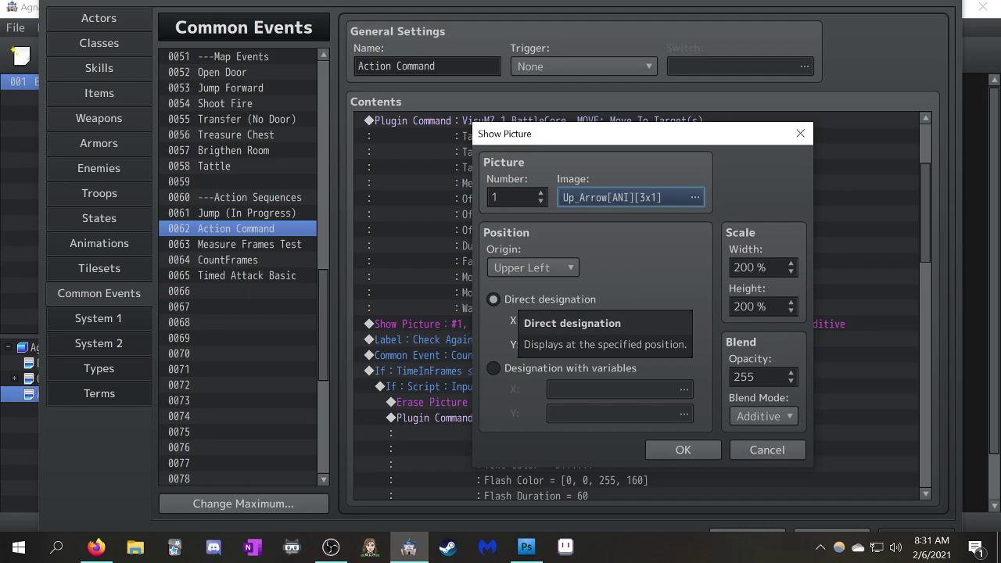
double_click(743, 267)
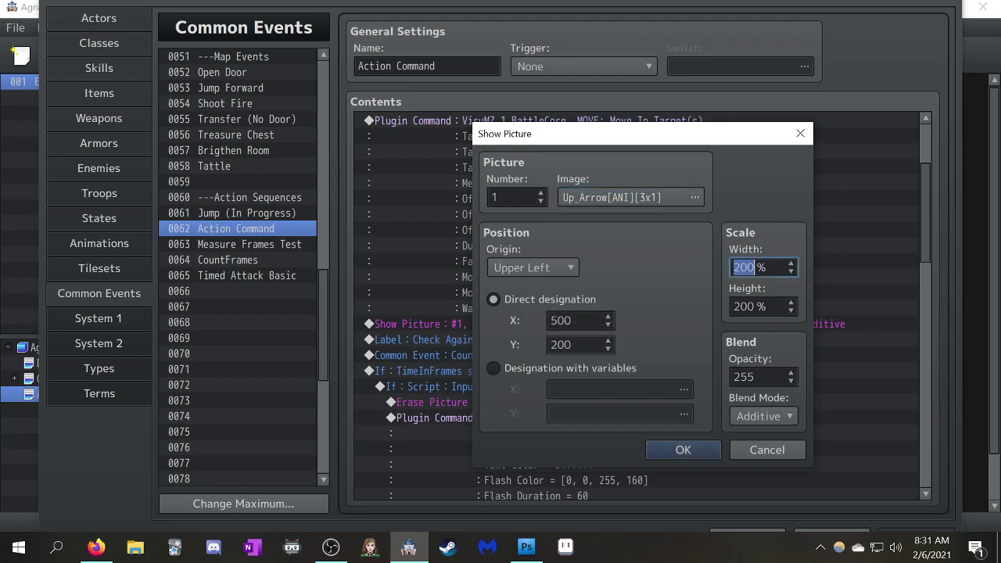
key("Tab")
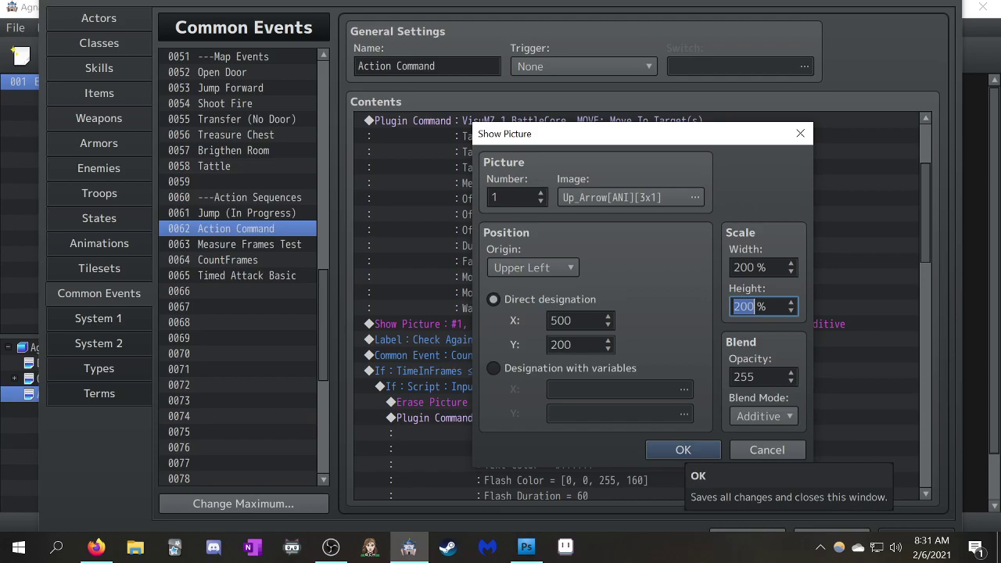
left_click(683, 449)
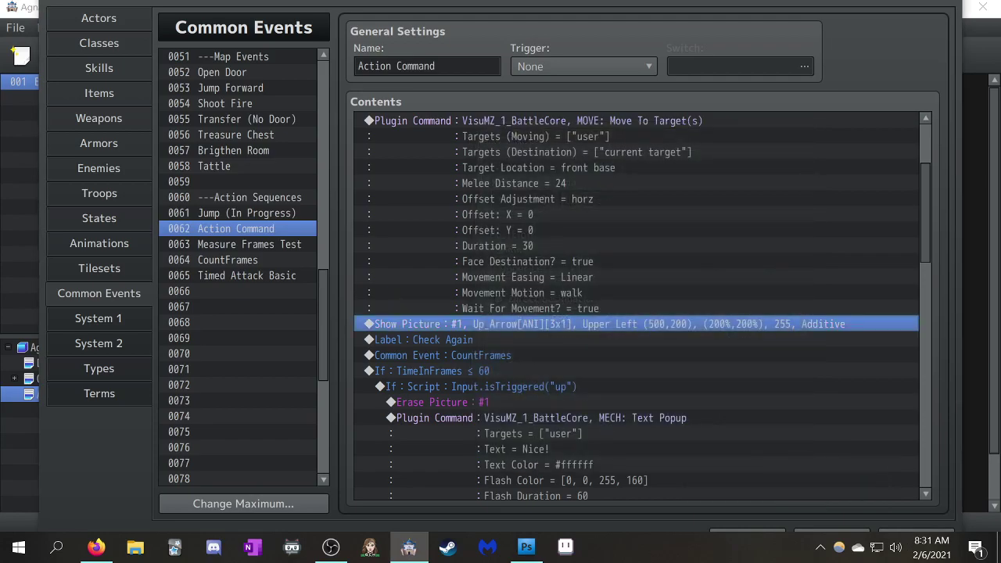
Examine the Check Again label, the CountFrames common event call, and the nested TimeInFrames and script conditional branches.
left_click(594, 339)
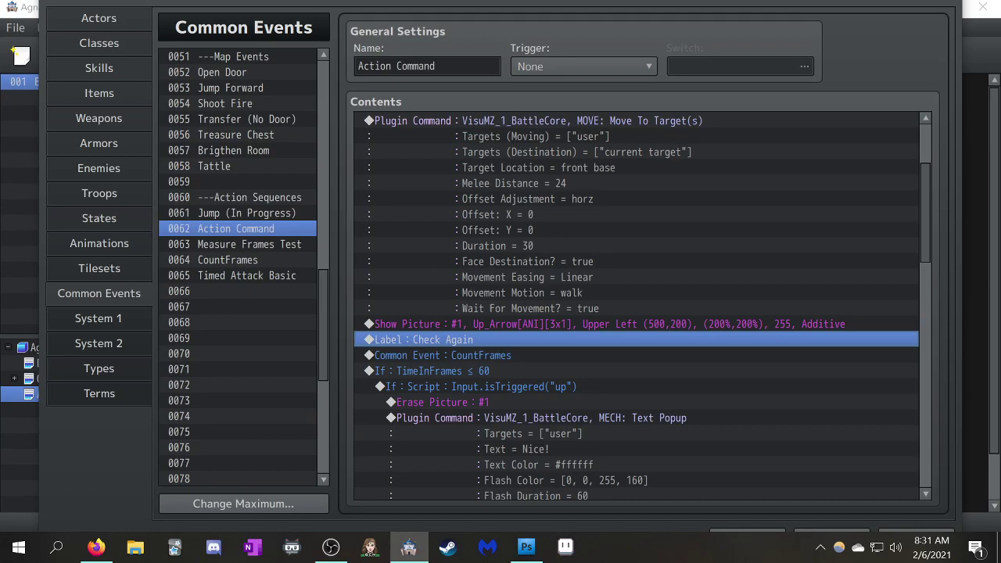
scroll(636, 306, "down", 3)
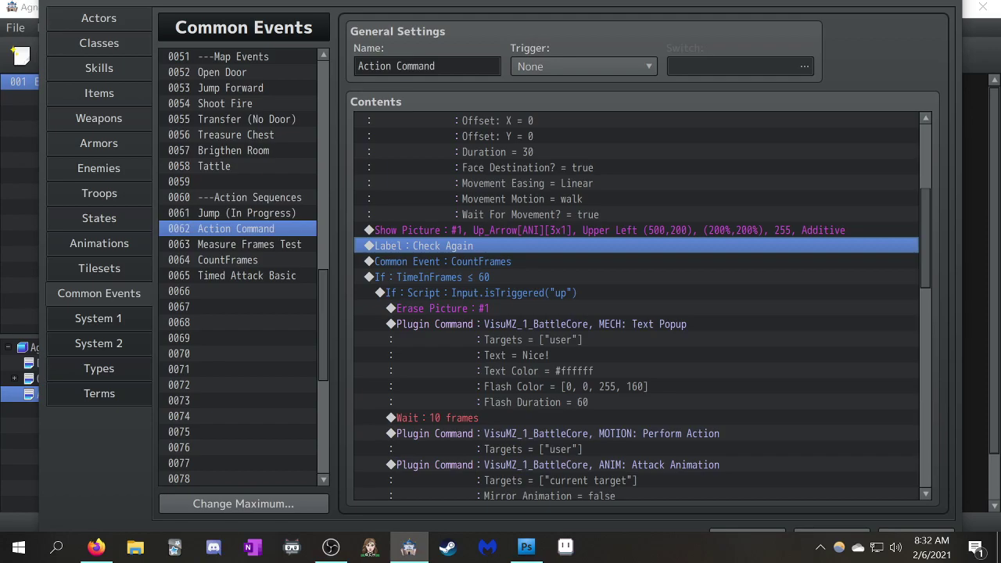
key("Down")
key("Down")
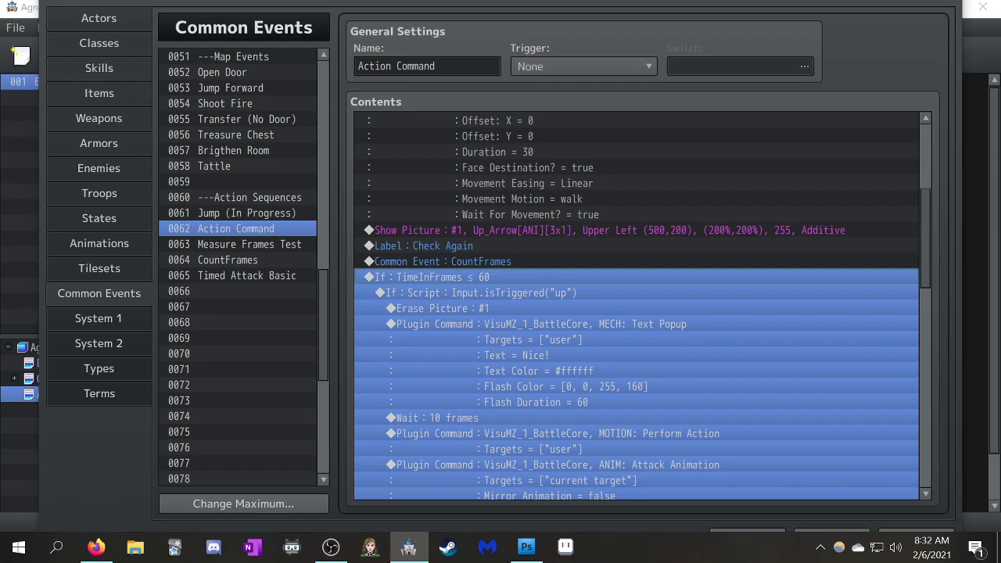
left_click(438, 245)
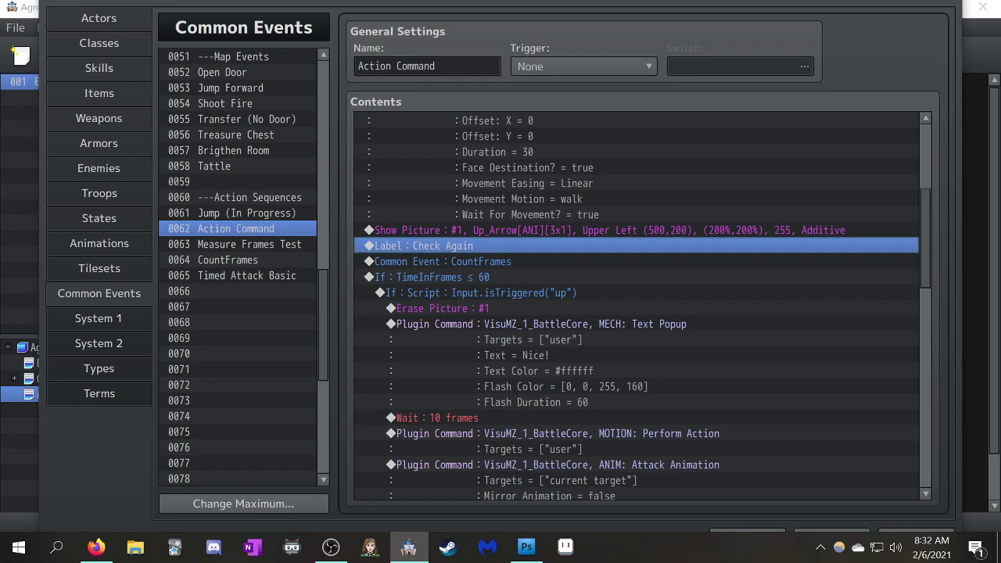
left_click(451, 261)
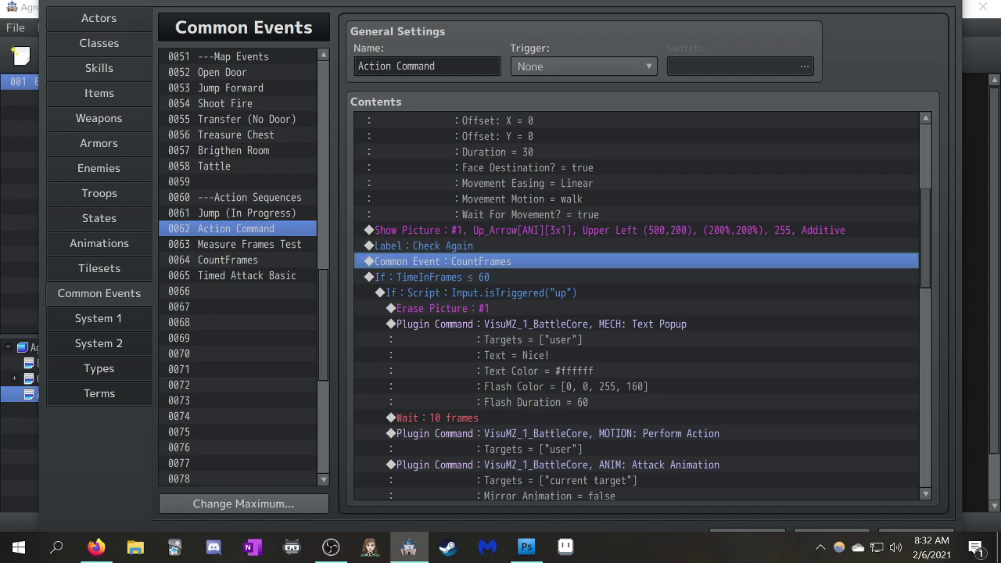
left_click(443, 277)
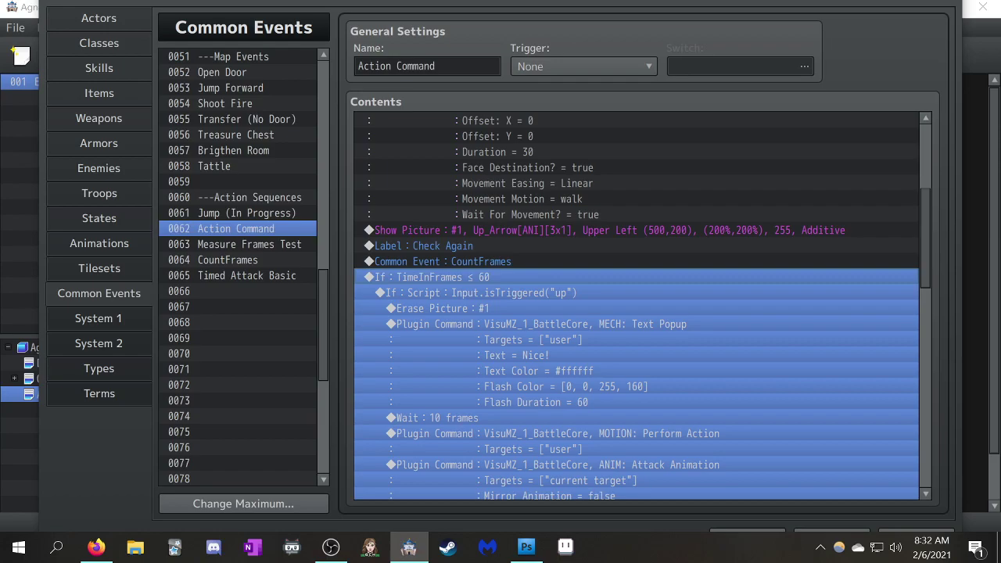
left_click(514, 293)
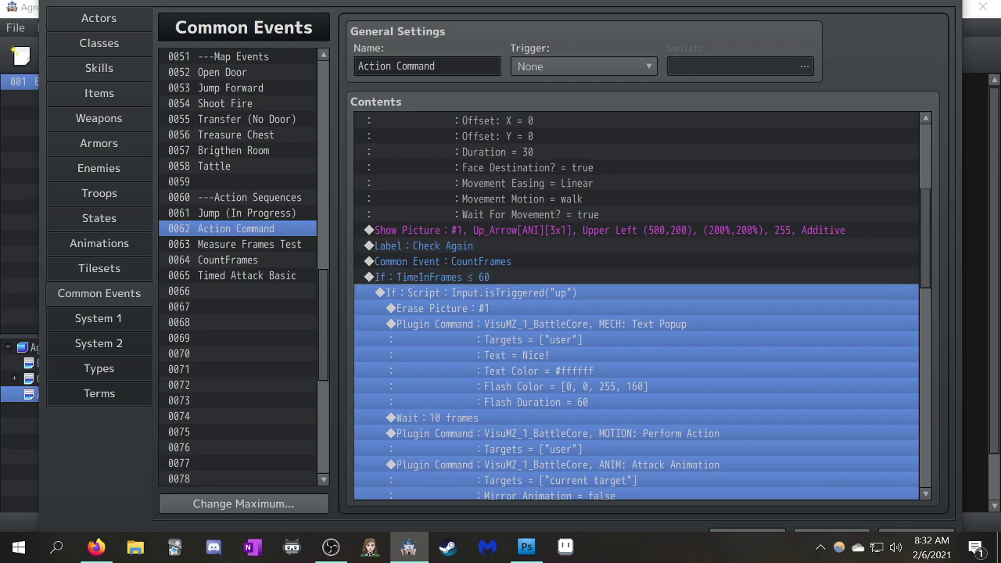
scroll(637, 308, "down", 1)
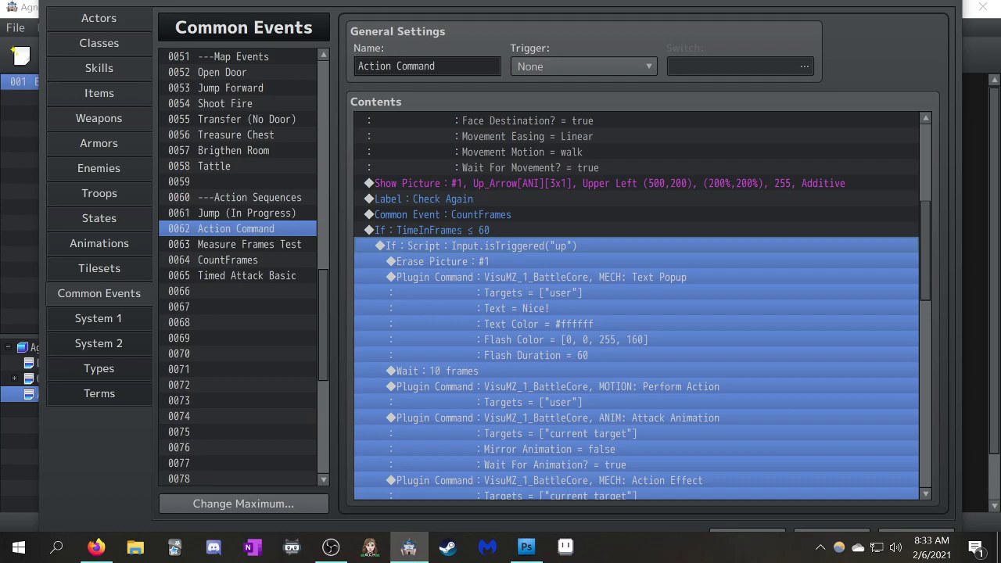
Compare the inner conditional branch's Input.isTriggered("up") script condition with a Button condition set to Up, and switch back to Script.
double_click(481, 246)
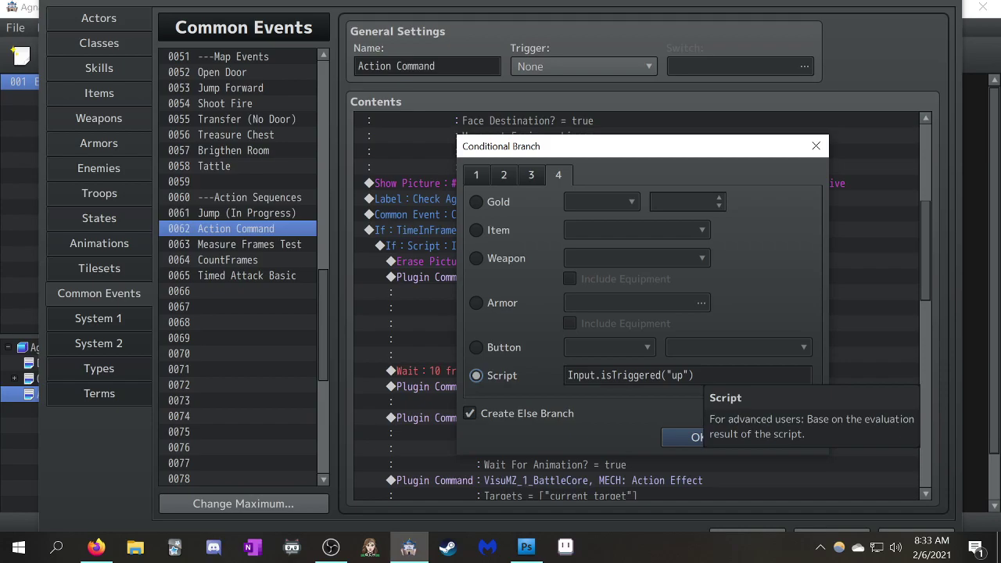
key("Tab")
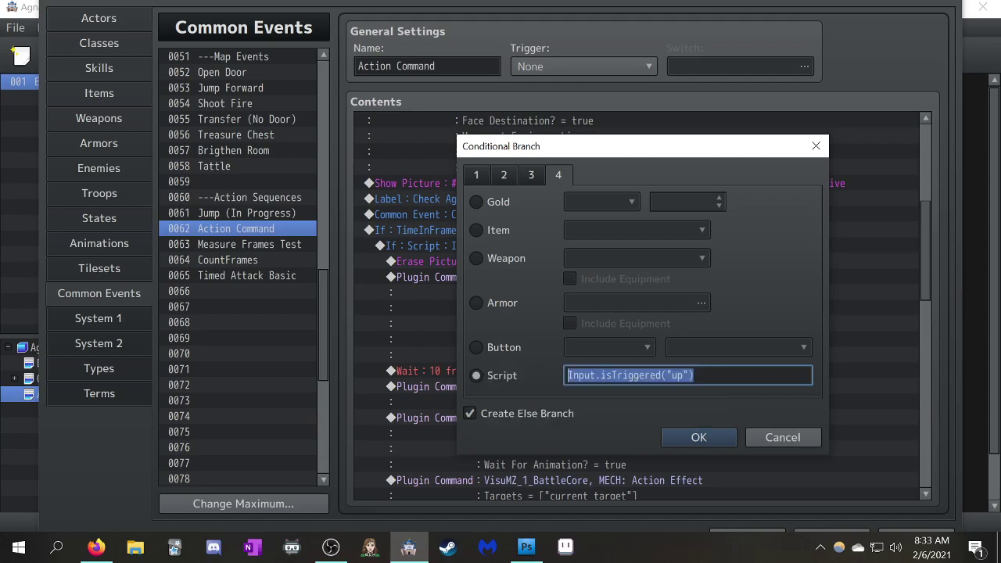
left_click(482, 348)
left_click(610, 348)
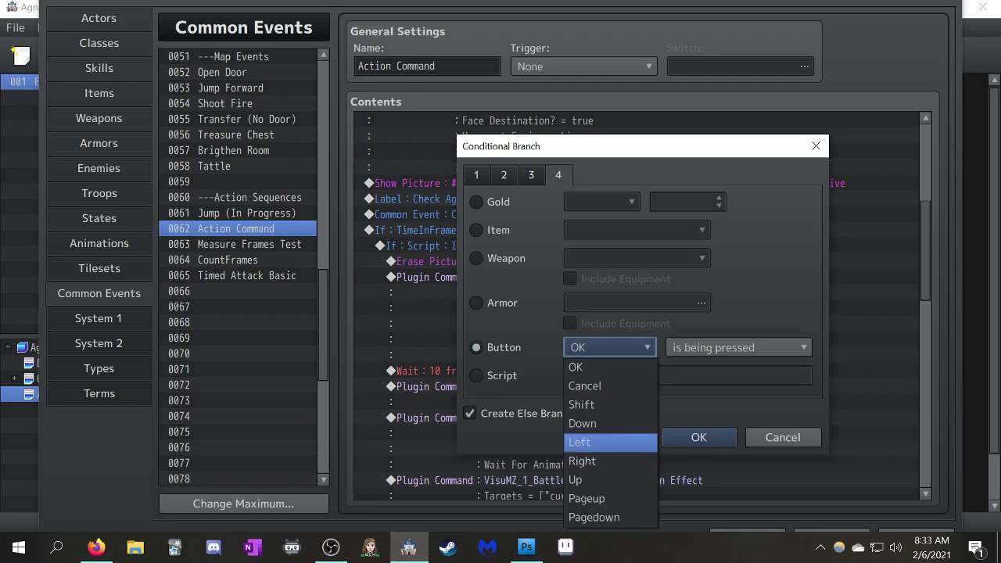
left_click(598, 480)
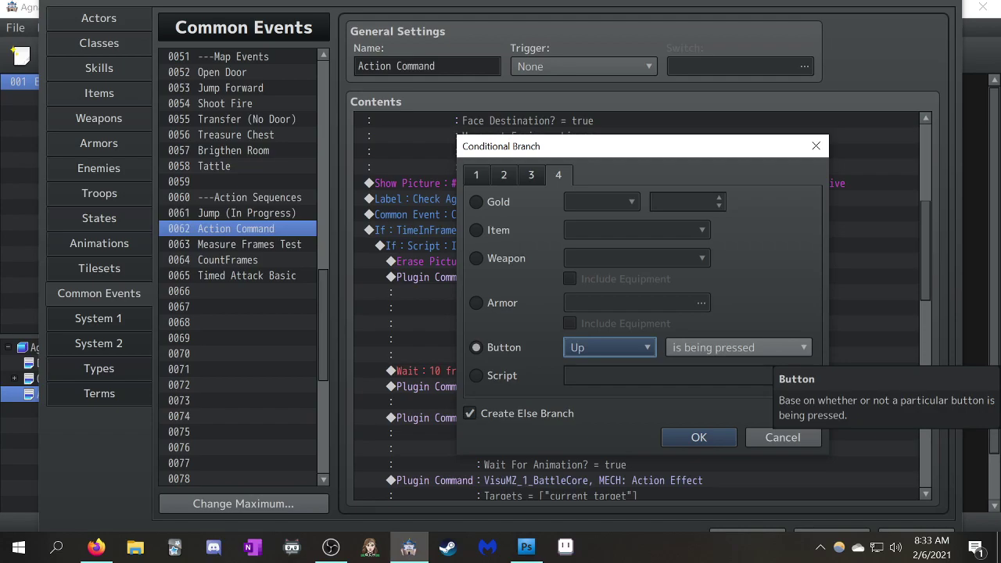
left_click(476, 375)
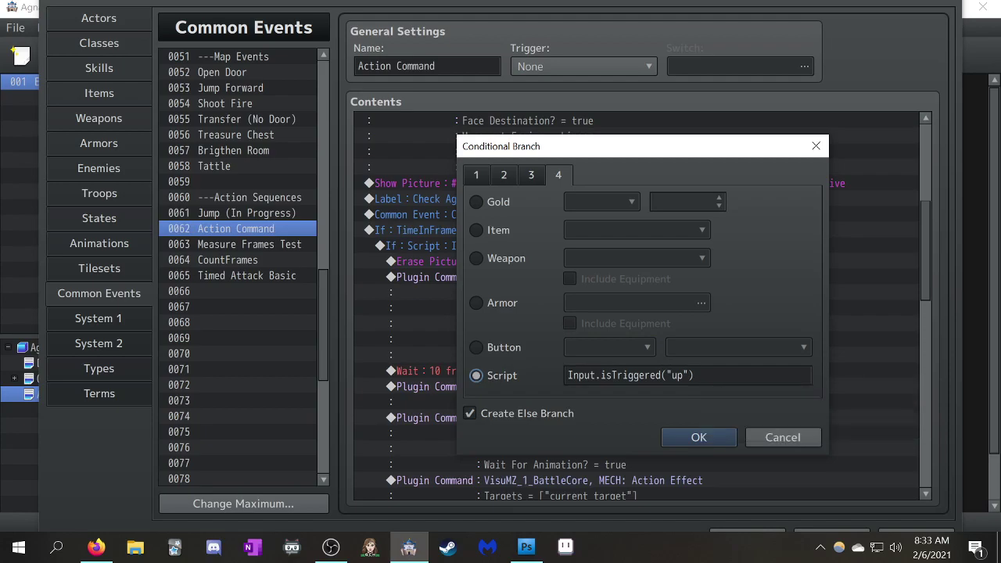
Review the buttons offered by the Button condition, and close the conditional branch without saving changes.
left_click(477, 347)
left_click(609, 347)
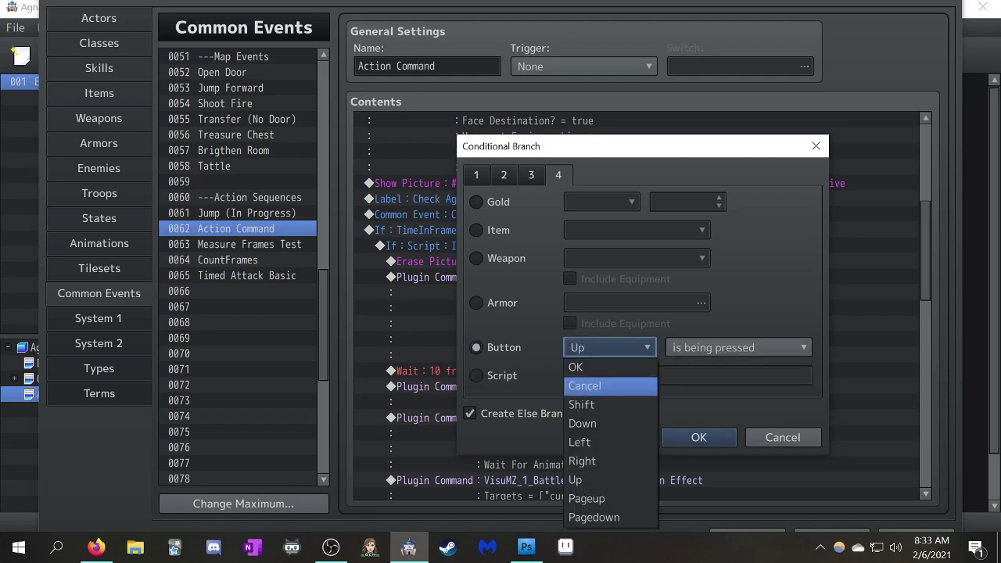
key("Down")
key("Up")
key("Up")
key("Up")
key("Up")
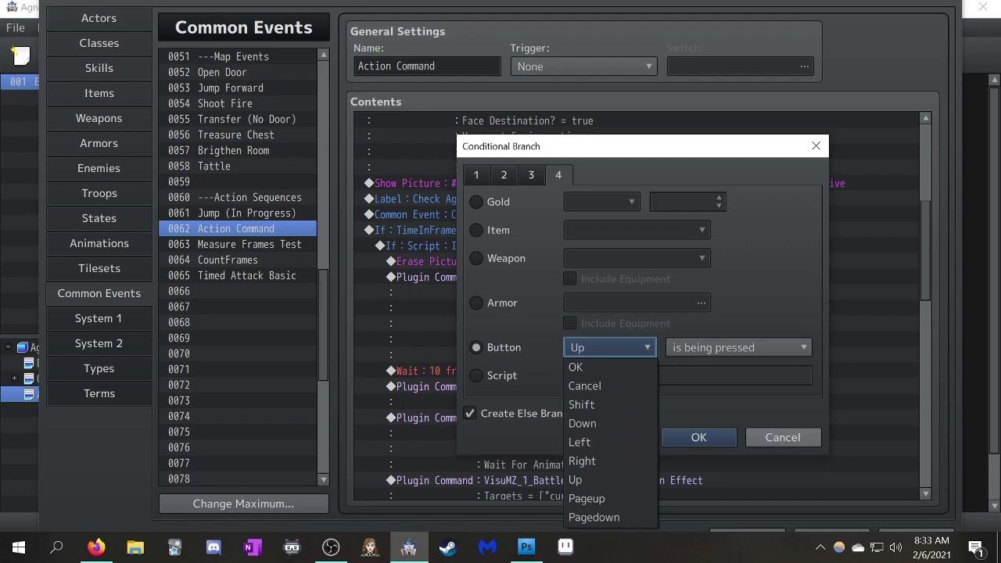
key("Escape")
key("Escape")
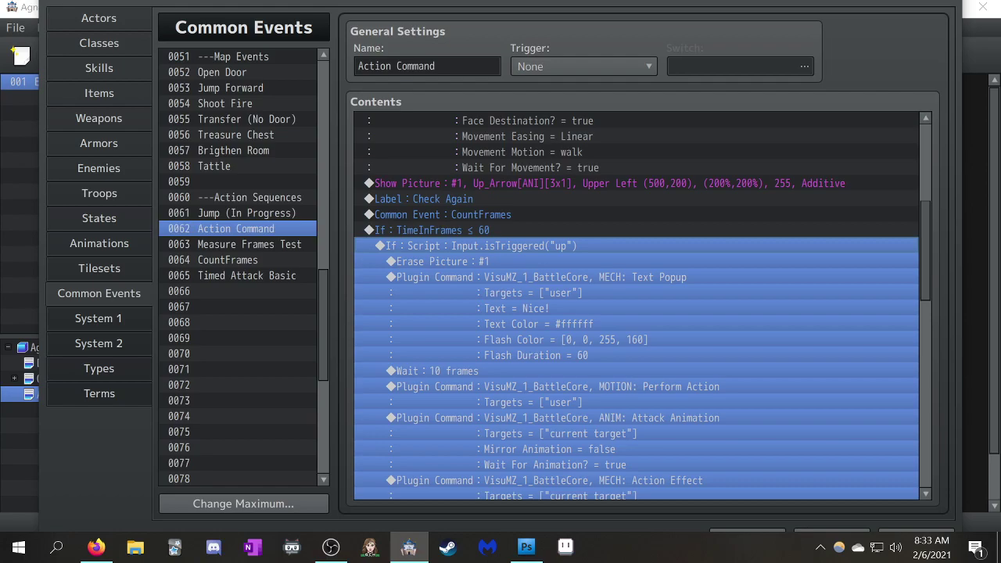
Review the success branch's commands from Erase Picture and the Nice! text popup through Wait, Perform Action, Attack Animation and Action Effect.
left_click(469, 261)
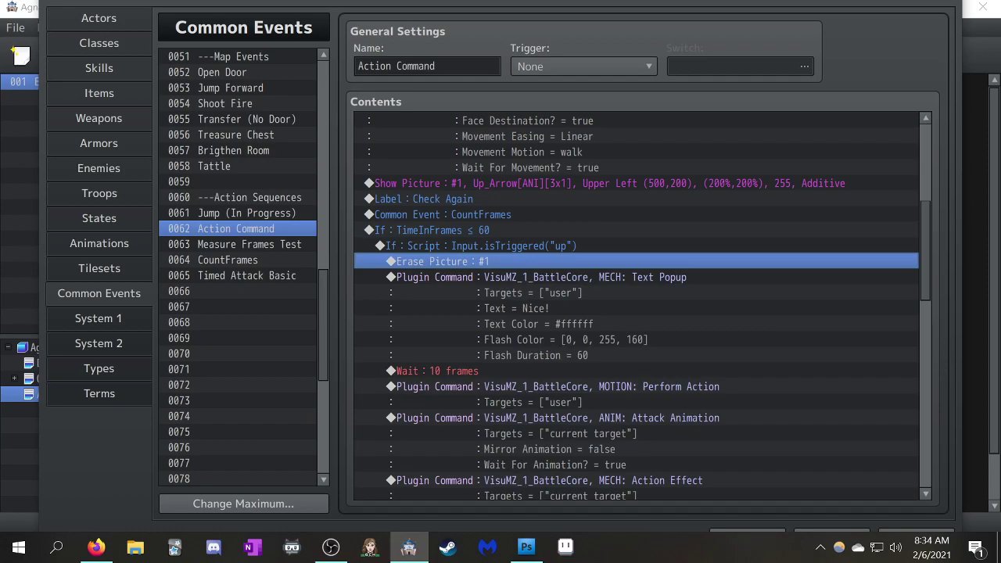
left_click(516, 308)
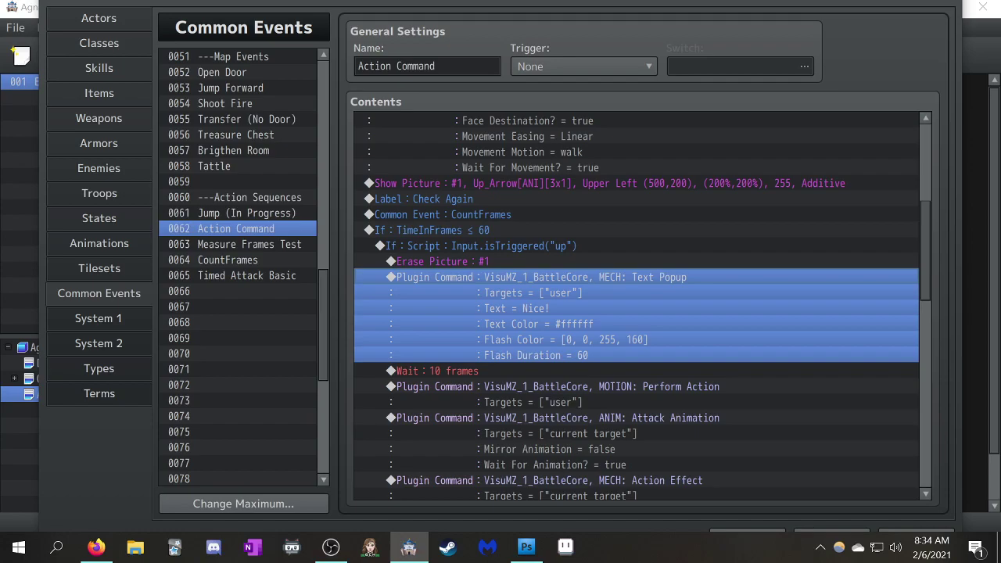
scroll(637, 305, "down", 2)
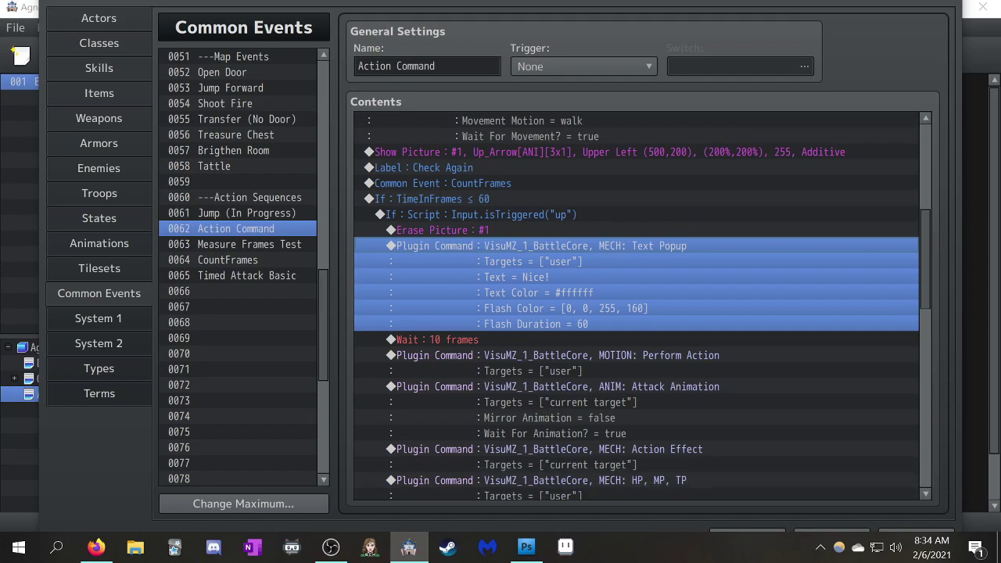
left_click(547, 339)
scroll(641, 309, "down", 2)
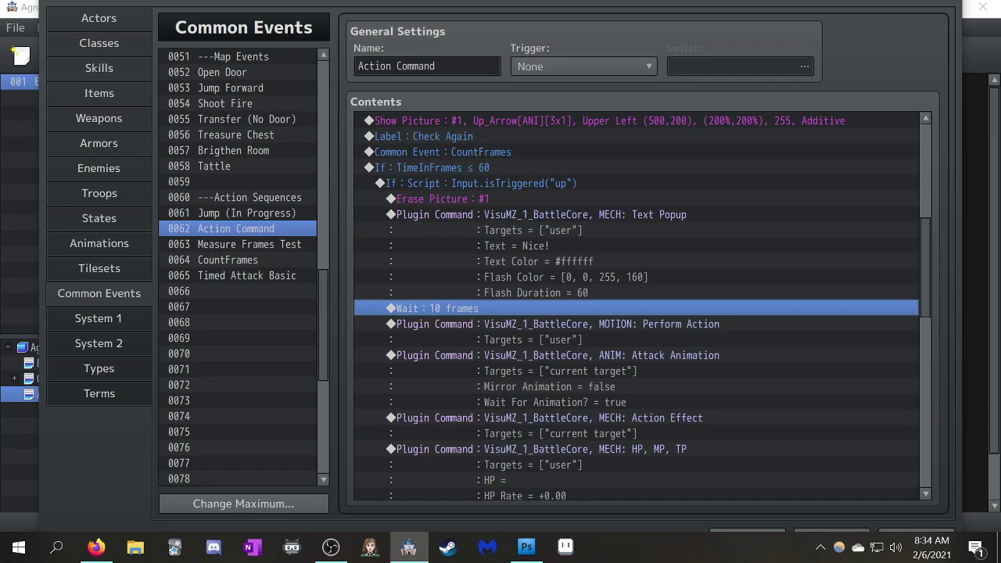
left_click(557, 332)
left_click(557, 379)
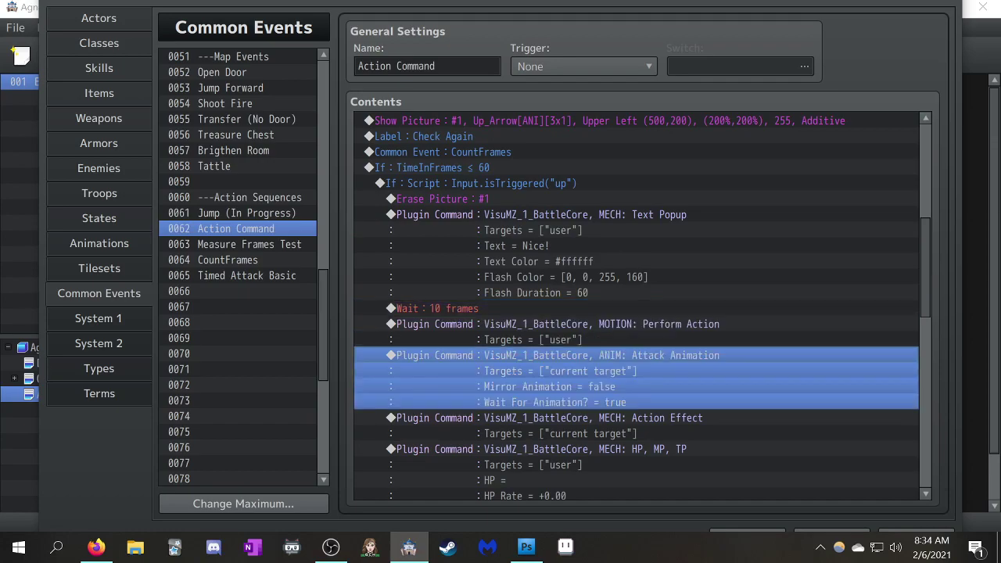
scroll(556, 379, "down", 1)
left_click(557, 410)
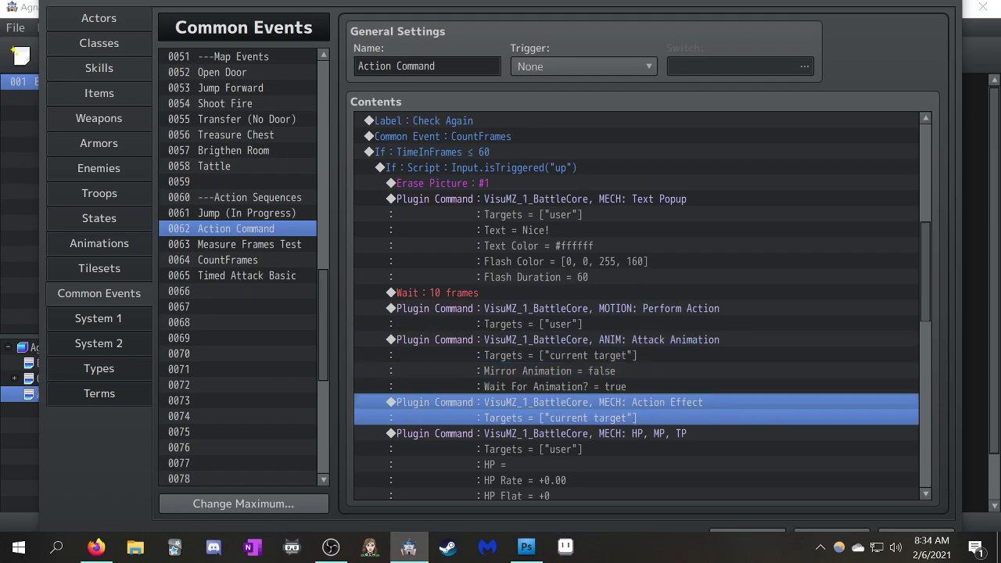
Examine the HP, MP, TP plugin command's TP flat, damage popup, HP and MP settings in the success branch.
scroll(637, 304, "down", 3)
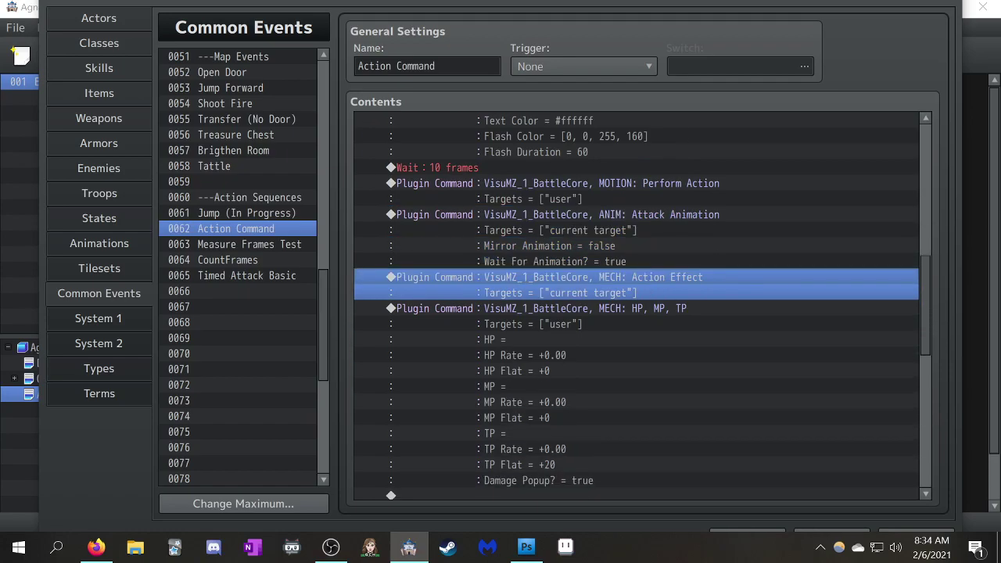
left_click(557, 355)
scroll(556, 355, "down", 2)
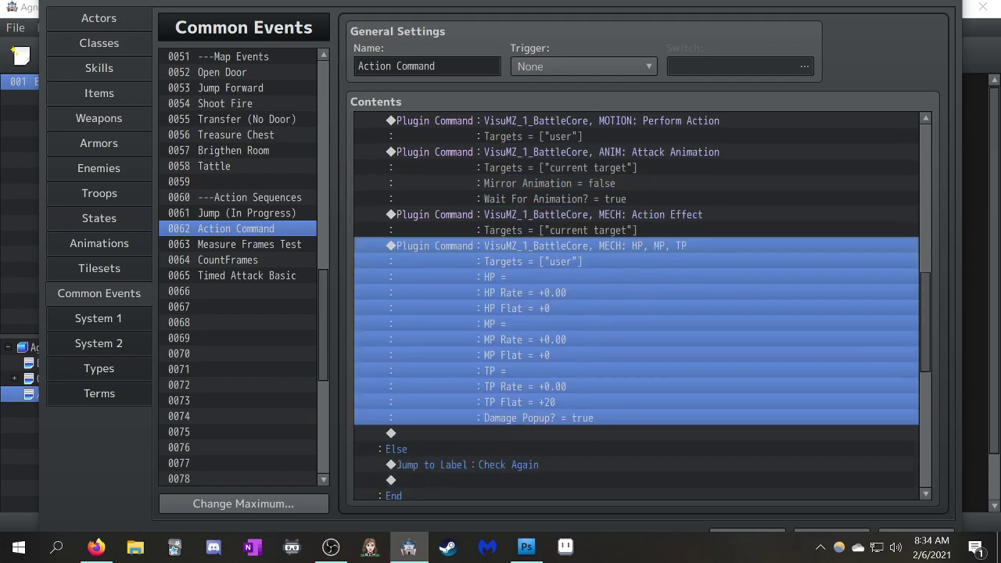
left_click(557, 402)
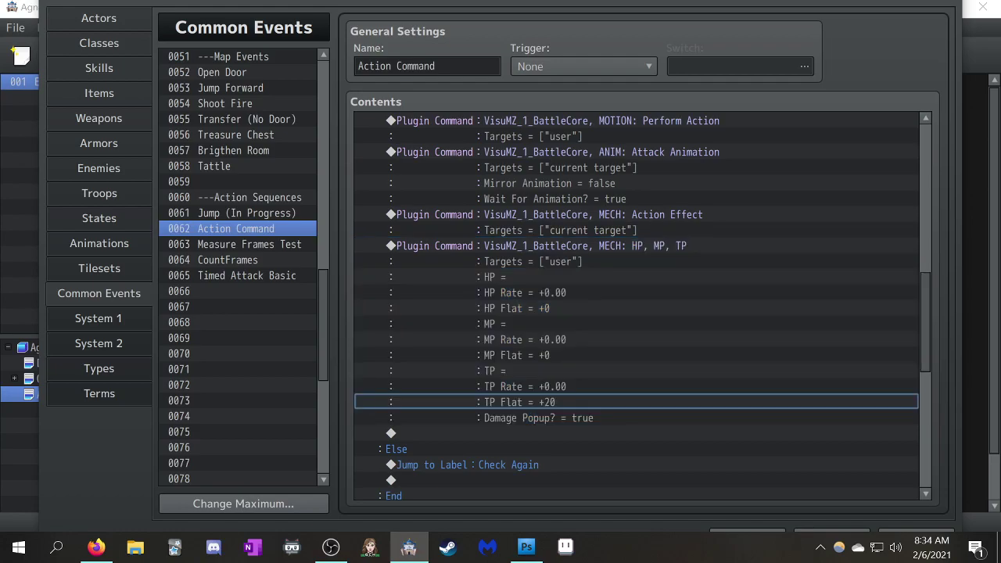
left_click(557, 401)
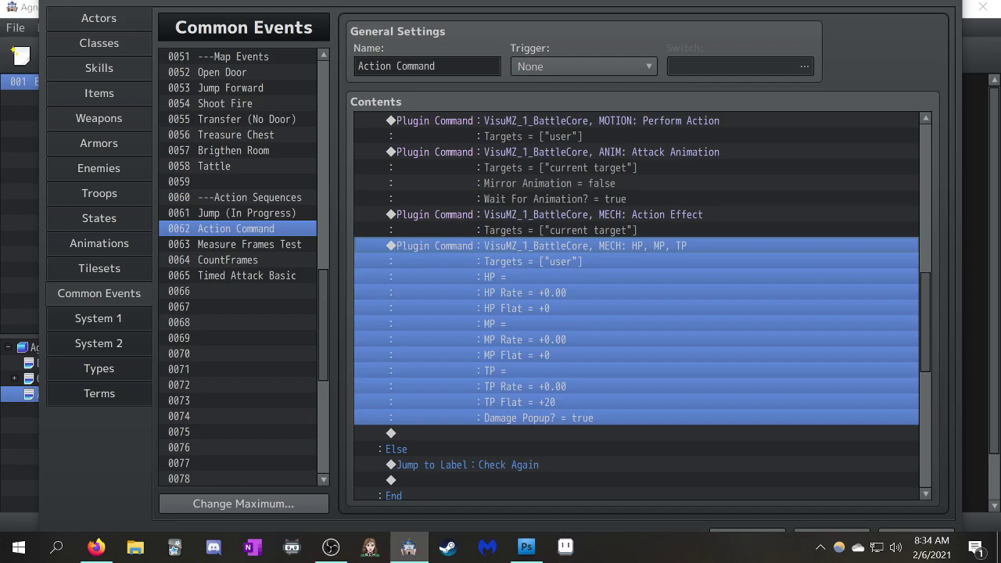
left_click(557, 402)
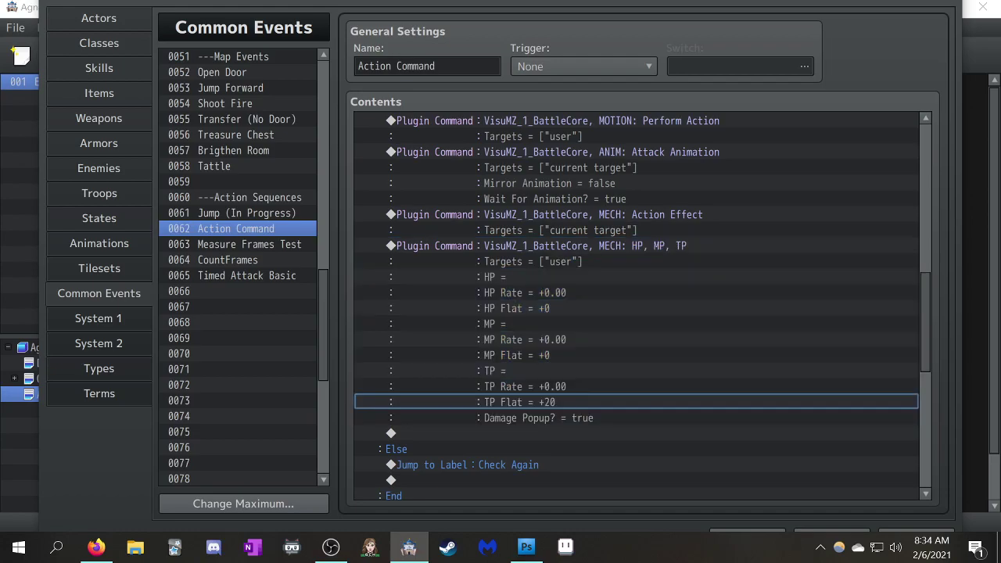
left_click(557, 417)
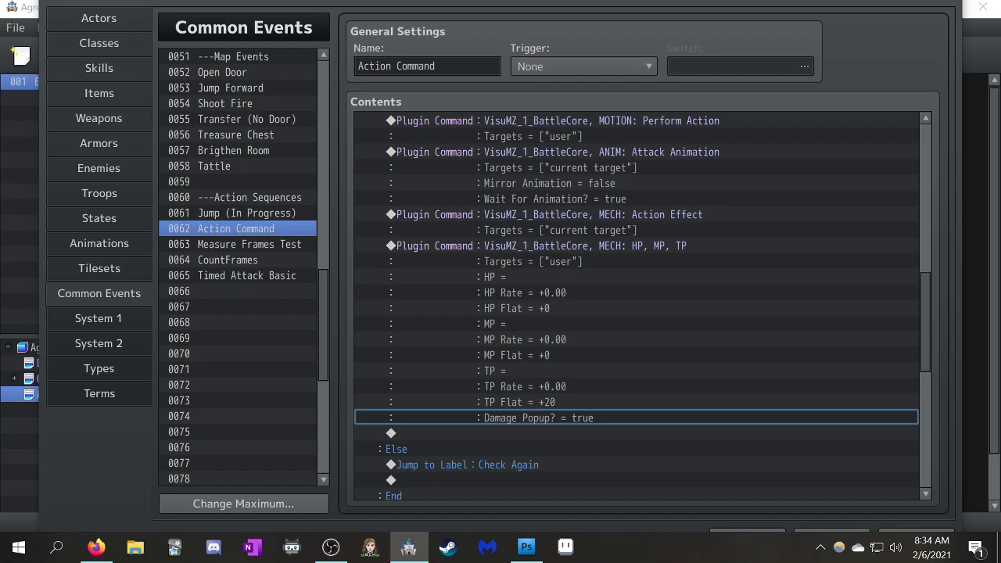
left_click(524, 292)
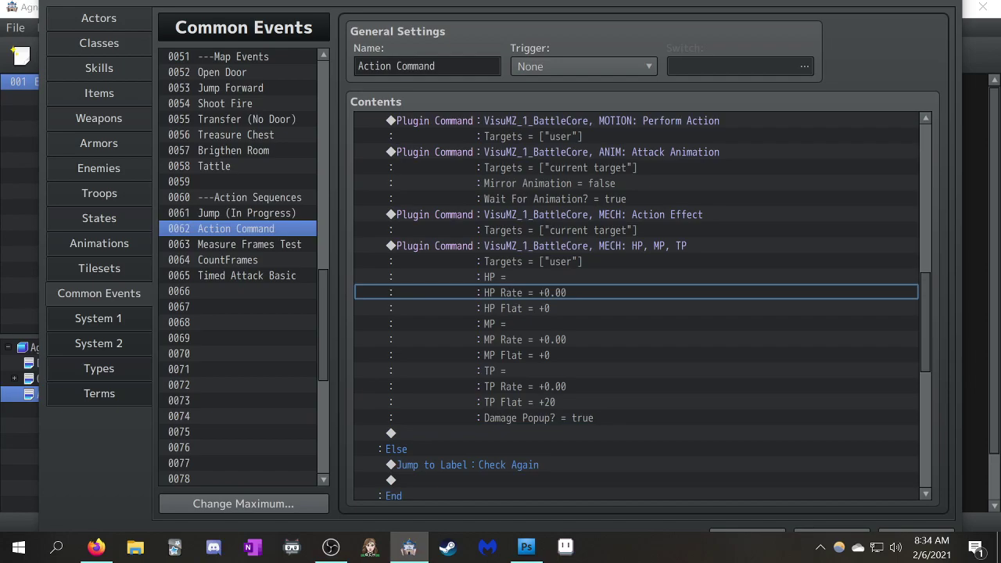
left_click(523, 308)
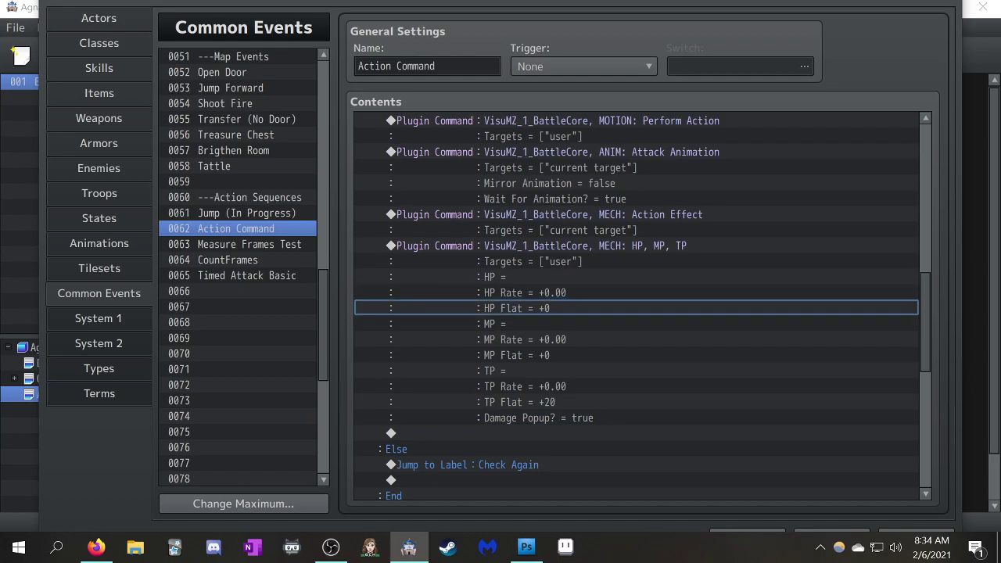
left_click(524, 340)
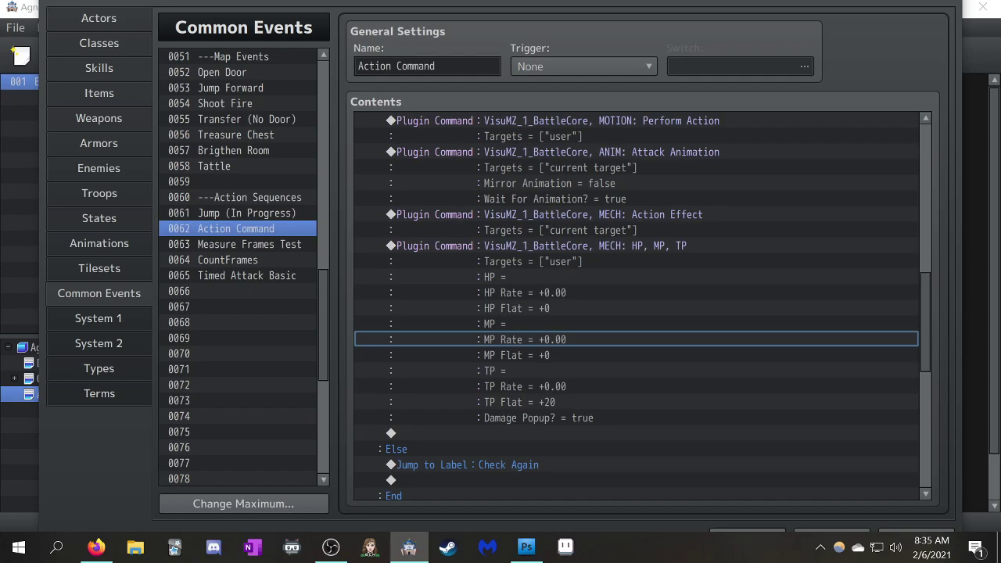
scroll(638, 305, "down", 1)
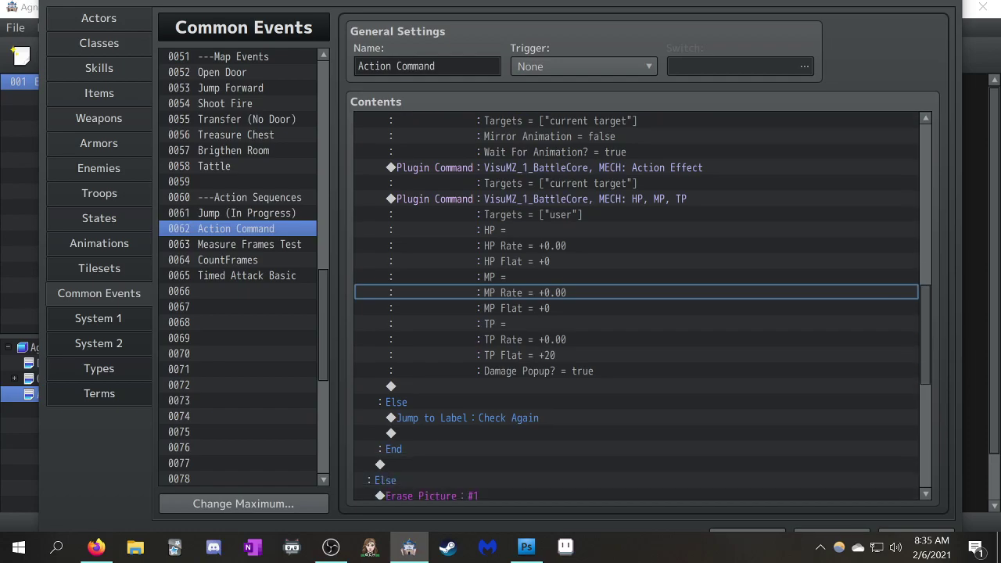
Trace the inner conditional branch's Else path from its Jump to Label command back to the Check Again label.
scroll(637, 305, "up", 7)
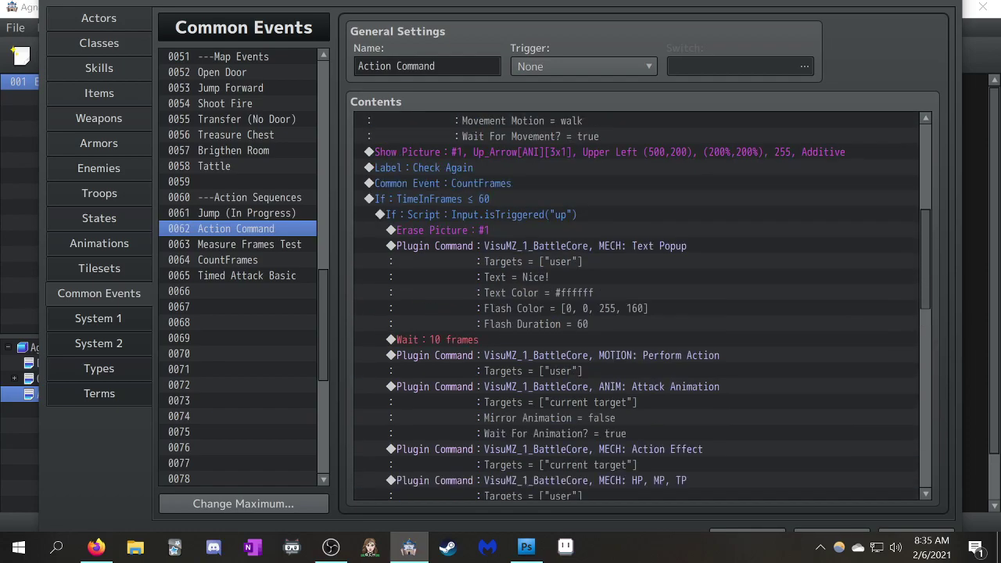
left_click(481, 277)
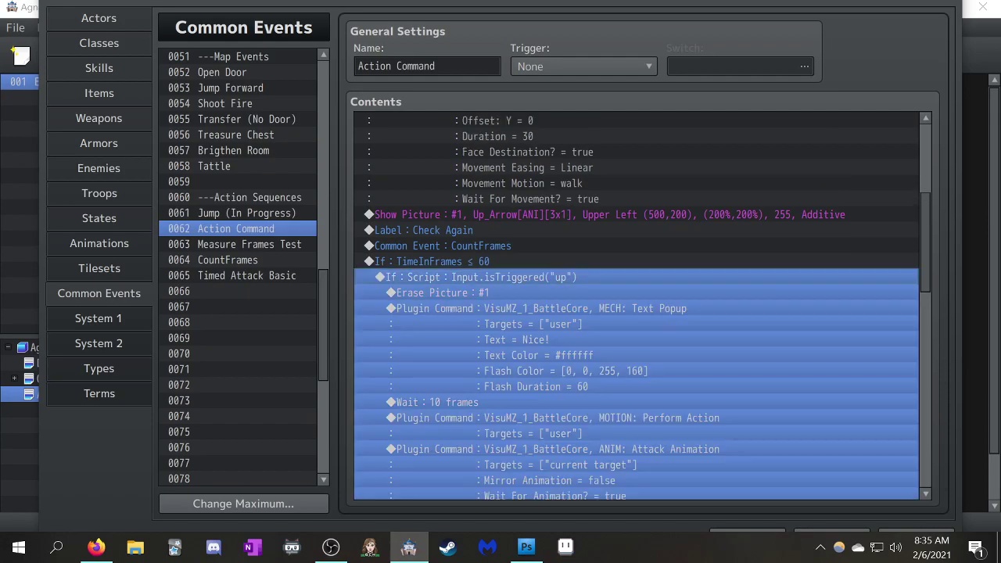
scroll(638, 305, "down", 9)
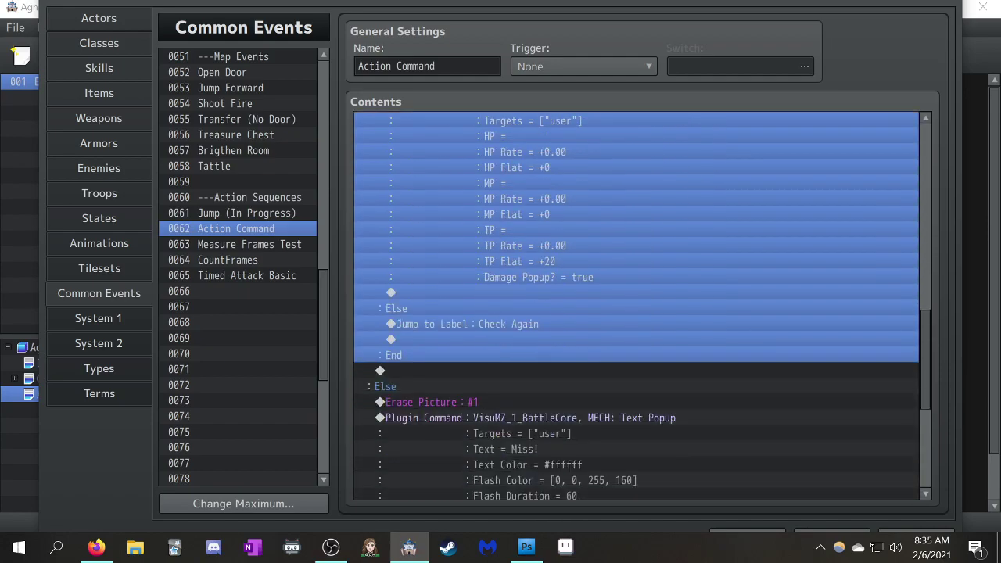
left_click(469, 308)
left_click(469, 324)
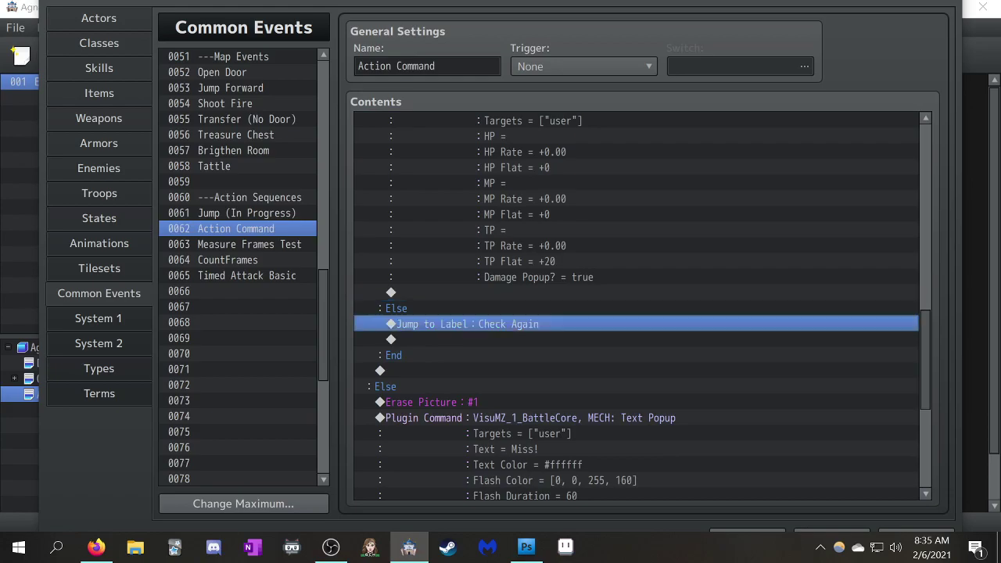
scroll(637, 305, "up", 1)
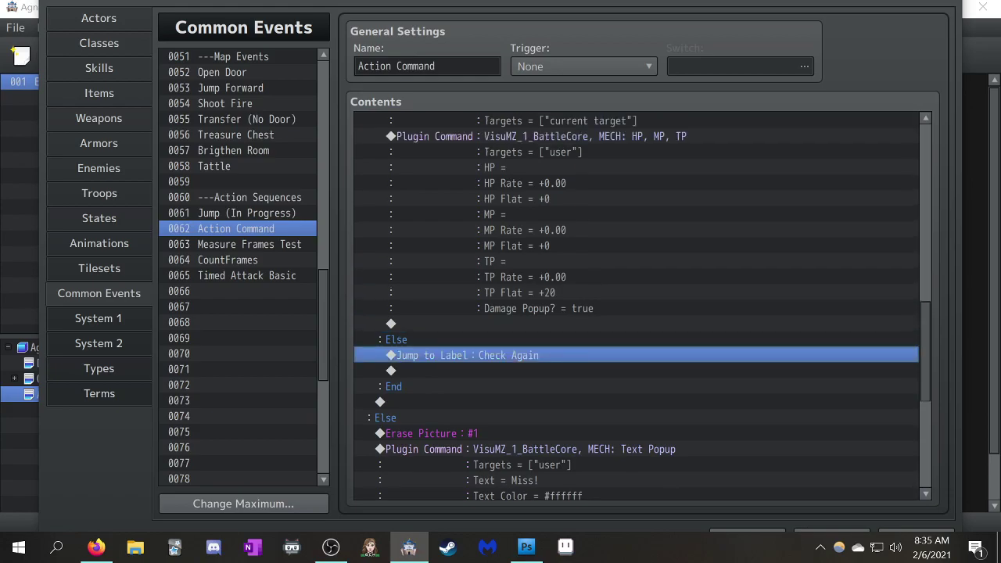
scroll(637, 305, "up", 8)
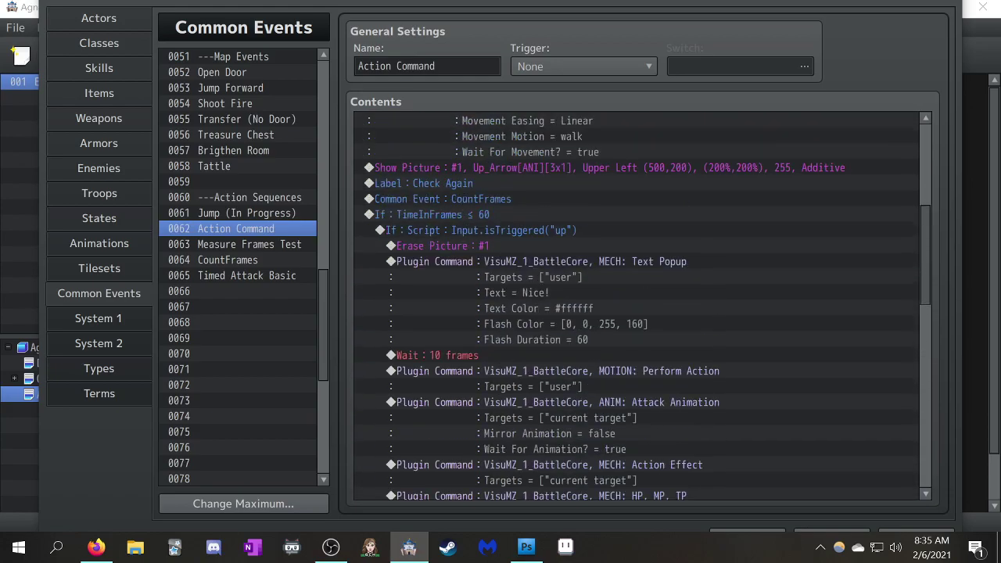
left_click(469, 183)
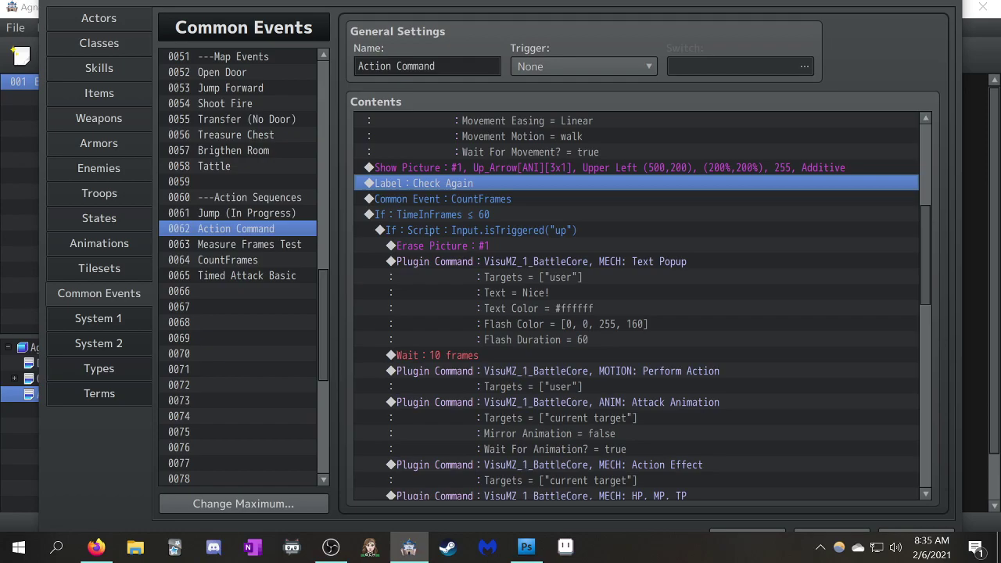
Find the outer Else branch of the Action Command event and compare it with the TimeInFrames ≤ 60 condition it belongs to.
scroll(636, 307, "down", 2)
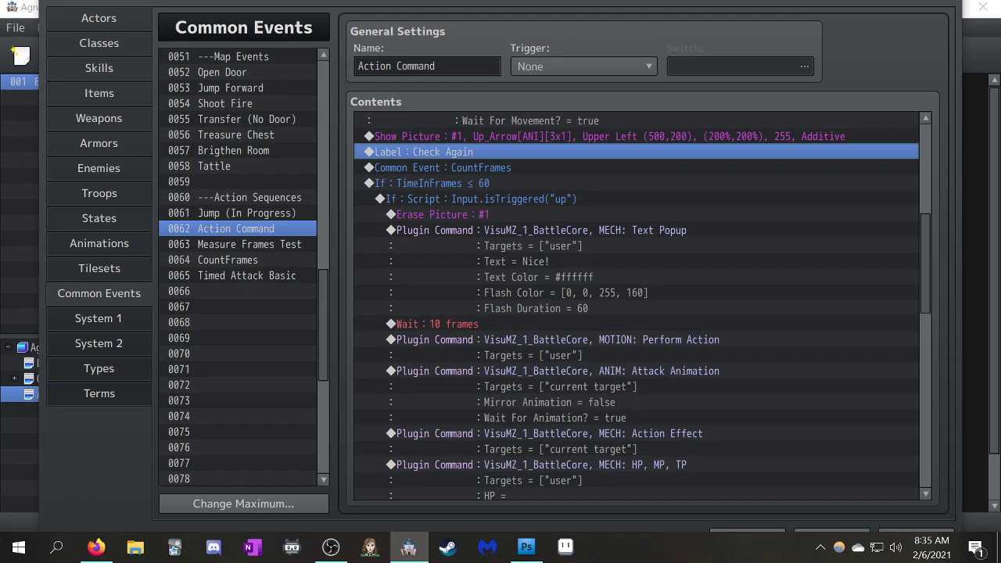
scroll(636, 307, "down", 20)
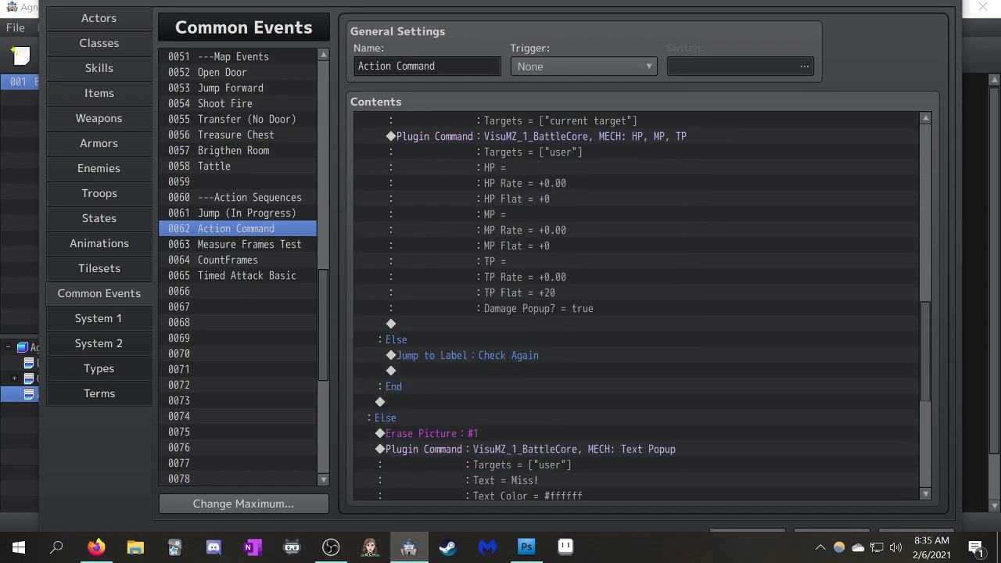
scroll(636, 308, "down", 11)
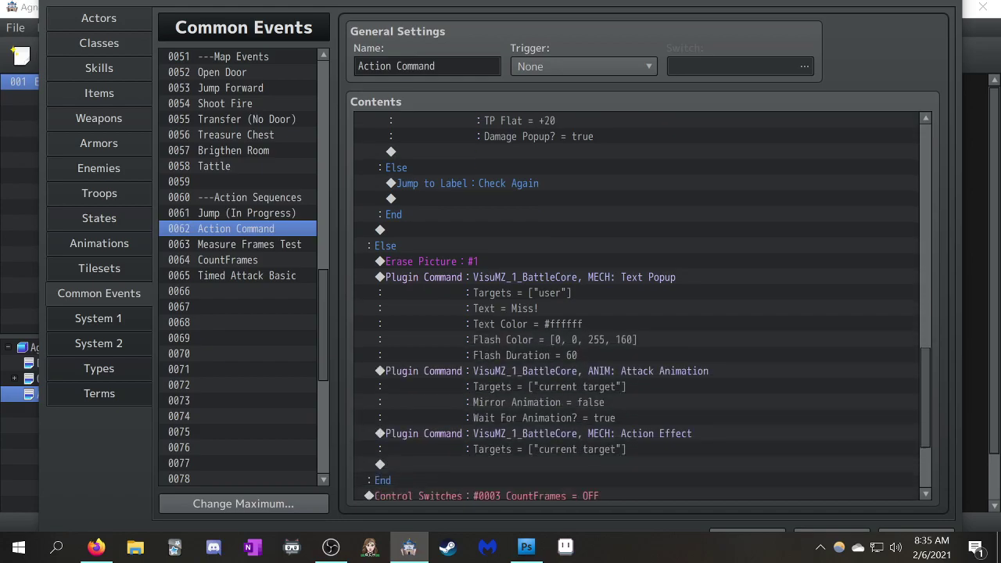
left_click(385, 246)
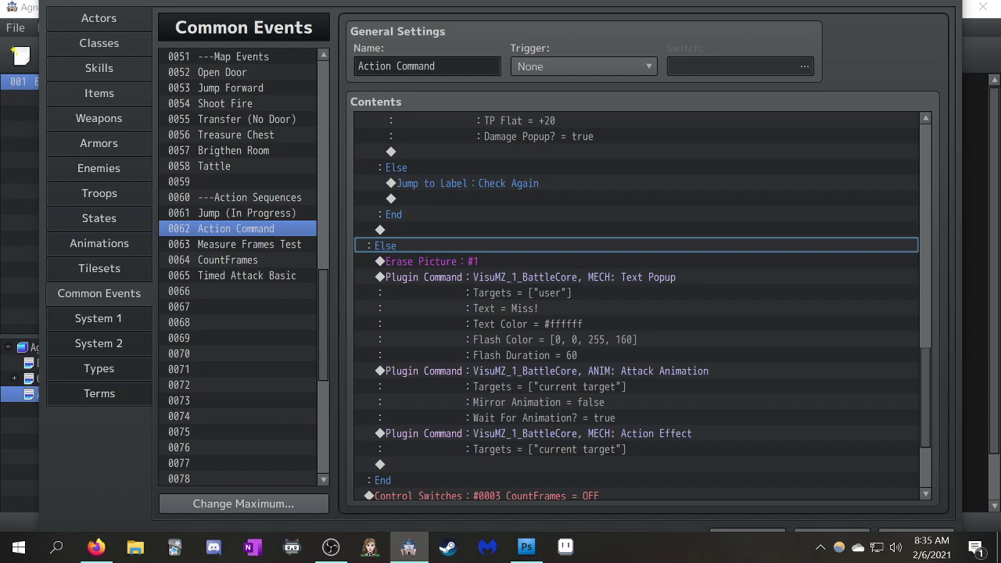
scroll(636, 305, "up", 13)
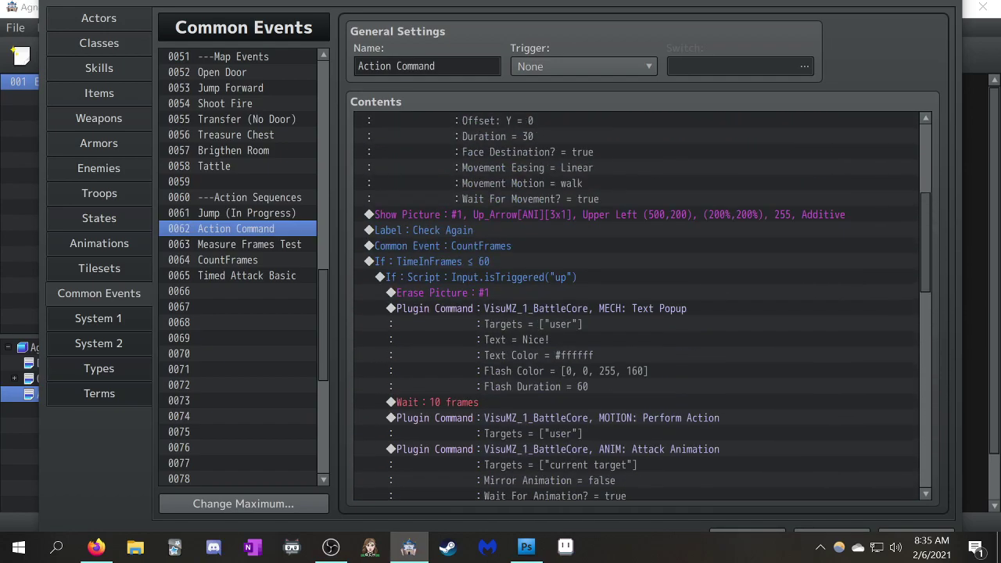
scroll(641, 305, "down", 15)
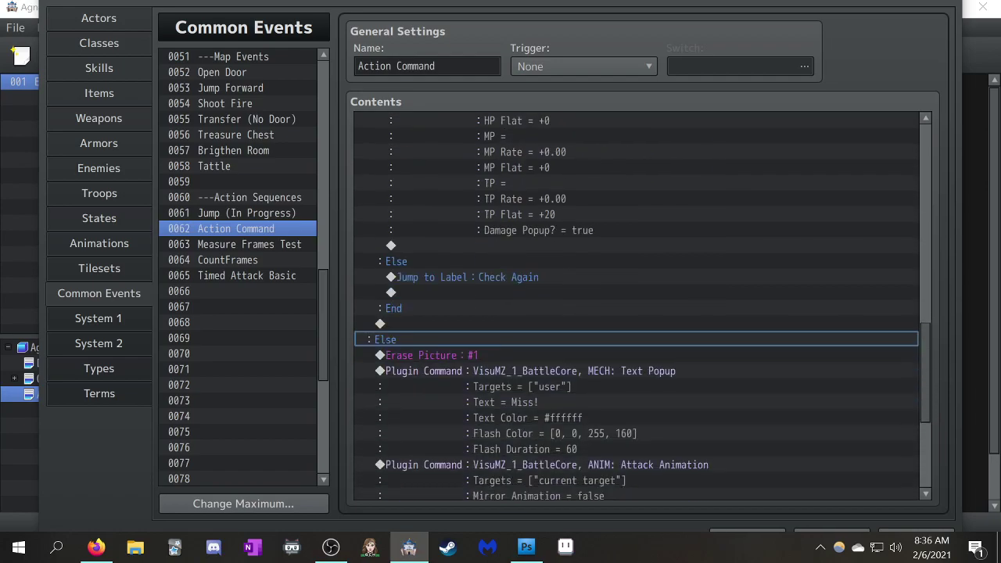
Review the outer Else branch's commands: Erase Picture, the Miss! text popup, Attack Animation and Action Effect.
scroll(637, 305, "down", 3)
left_click(547, 246)
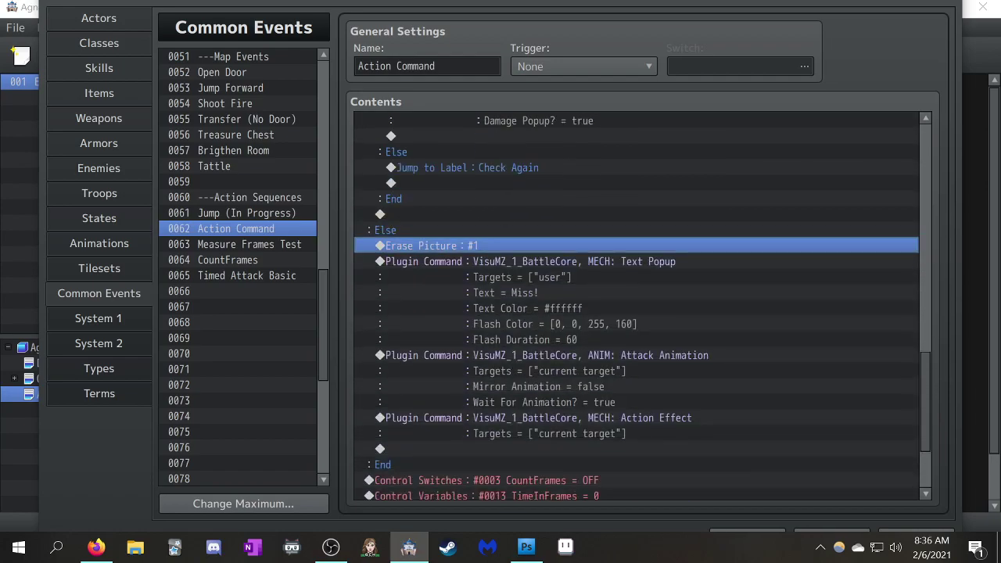
left_click(547, 293)
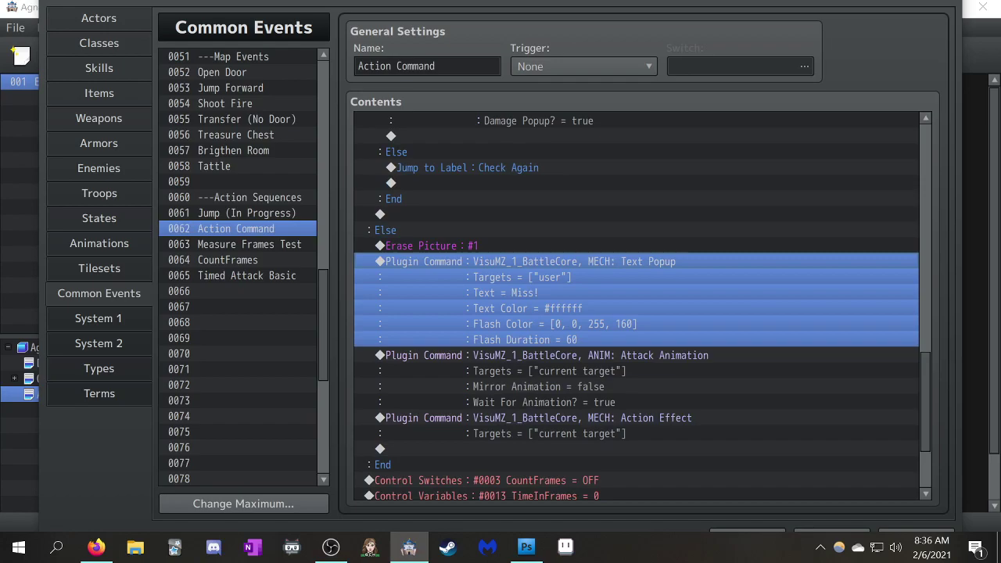
scroll(637, 305, "down", 1)
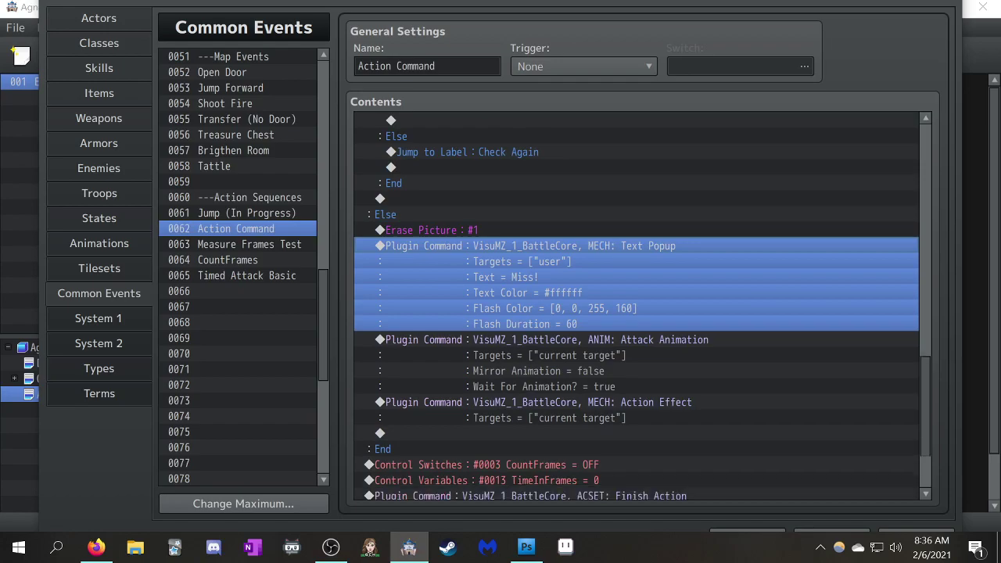
left_click(547, 363)
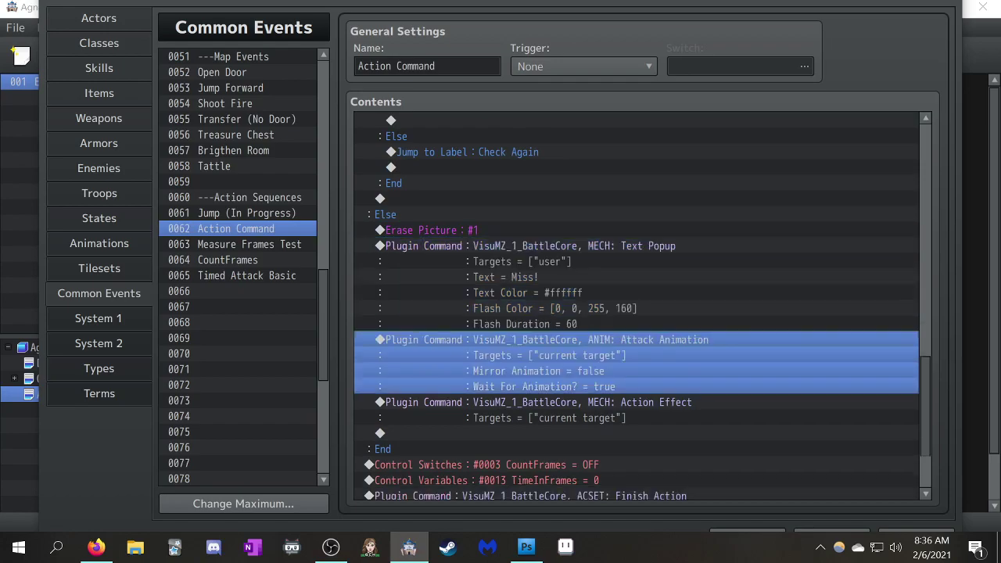
left_click(547, 410)
Compare the miss branch with the success branch's Perform Action, Action Effect and HP, MP, TP commands.
scroll(637, 305, "up", 6)
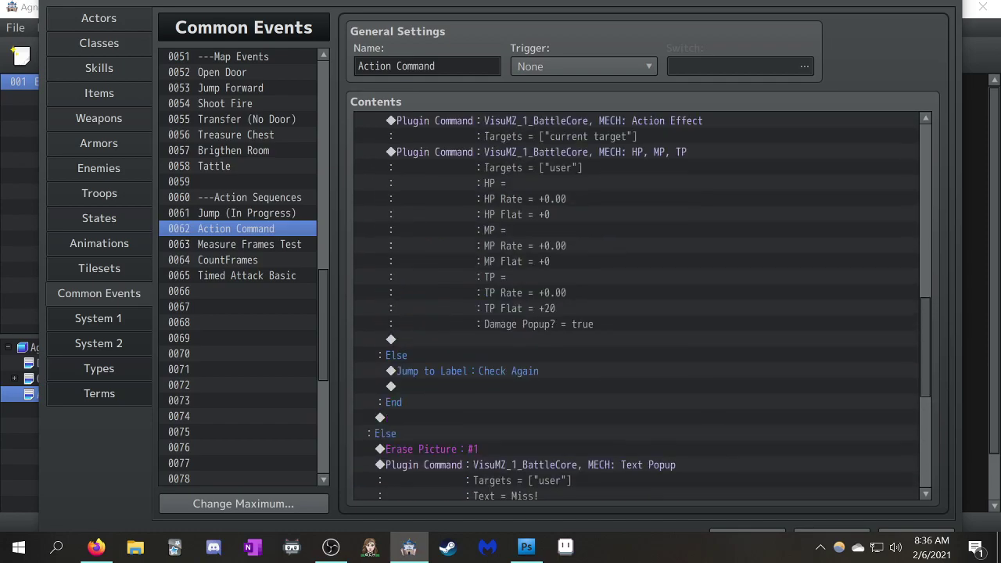
scroll(637, 305, "up", 2)
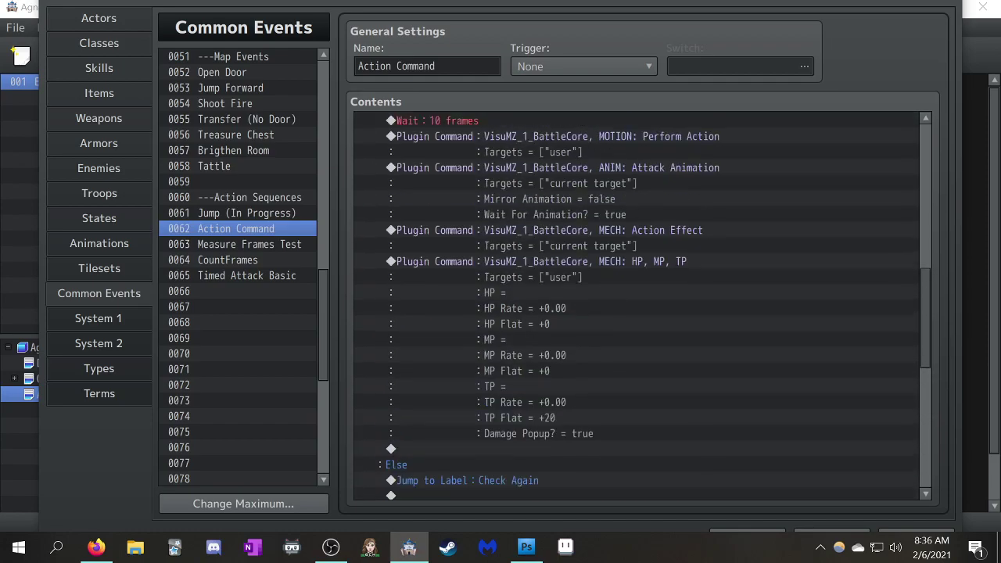
scroll(637, 305, "down", 2)
scroll(637, 305, "down", 9)
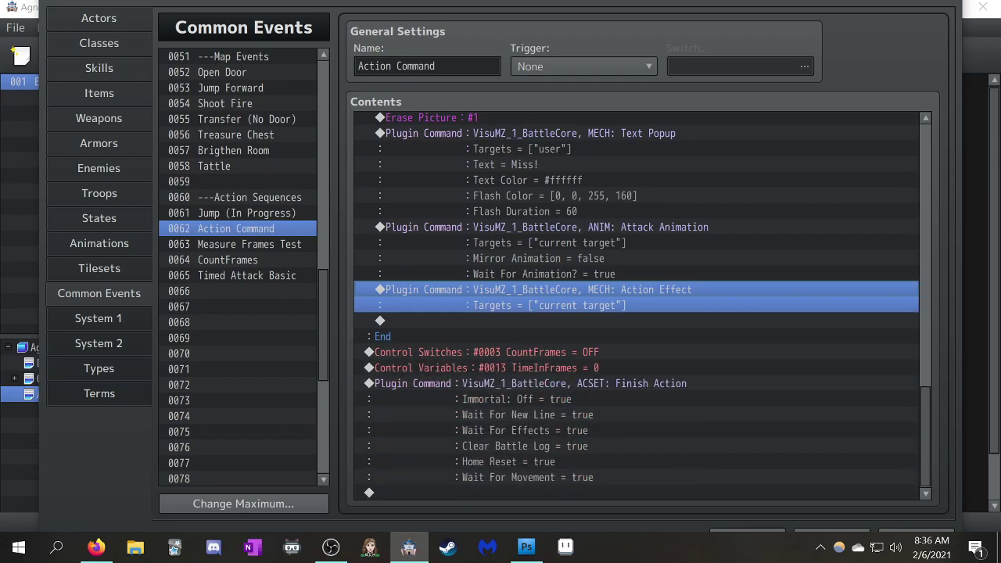
Review the closing commands after the conditional branch: the CountFrames switch, the TimeInFrames variable and the Finish Action plugin command.
left_click(547, 336)
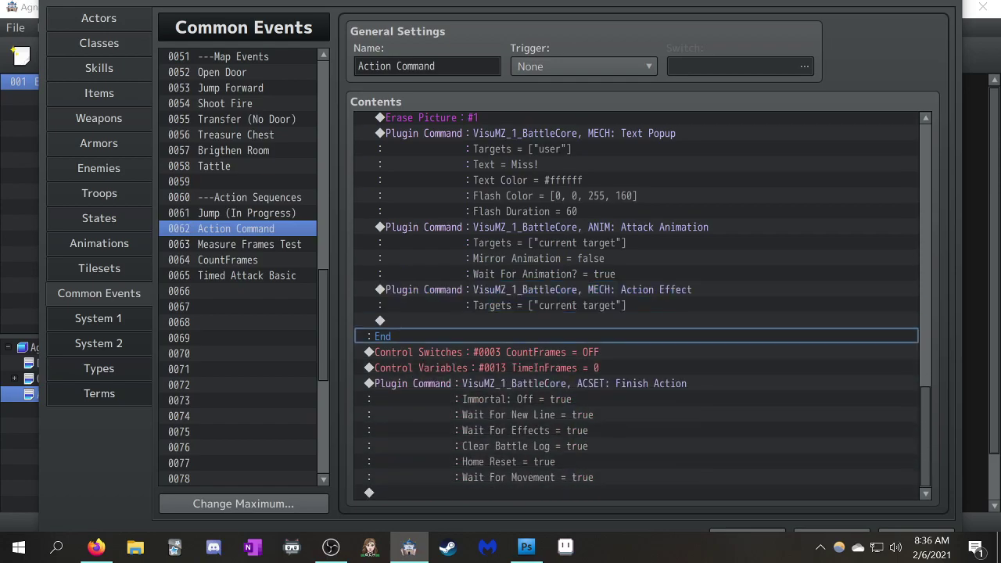
left_click(547, 352)
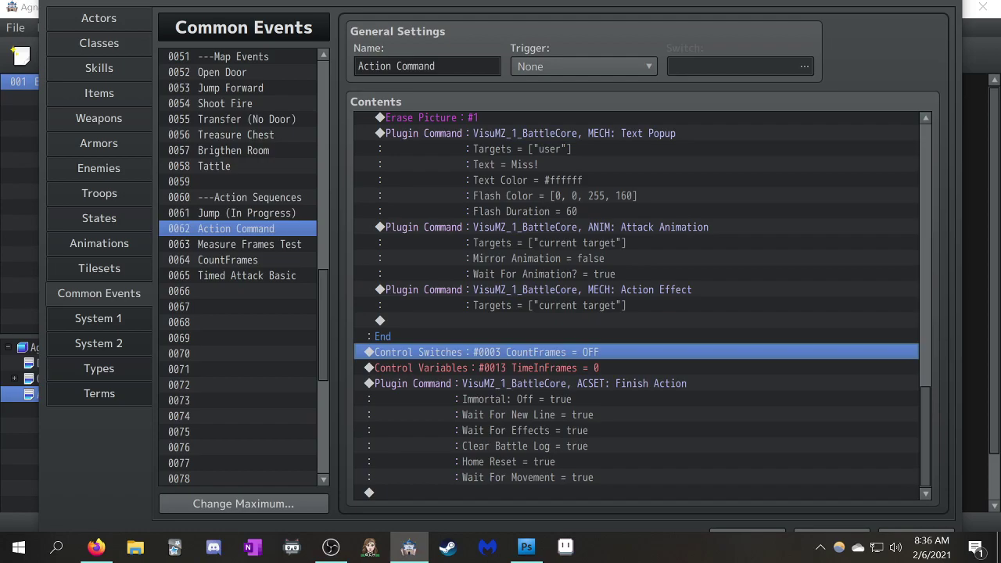
left_click(548, 368)
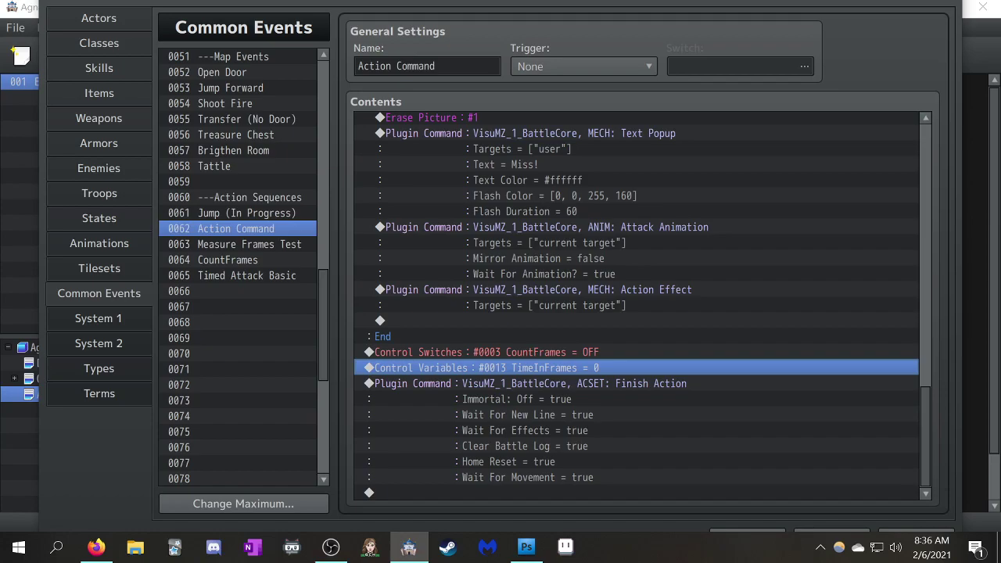
left_click(547, 414)
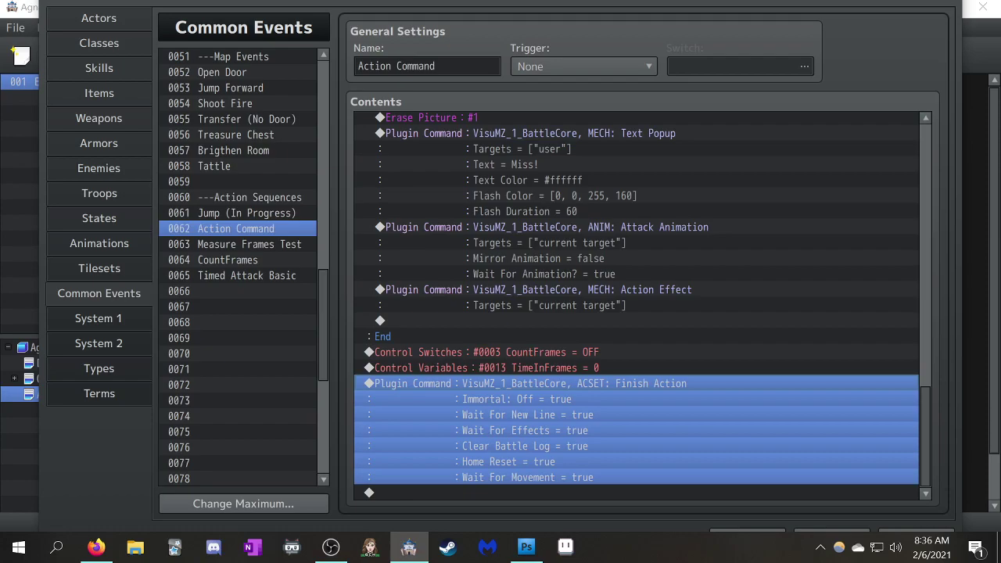